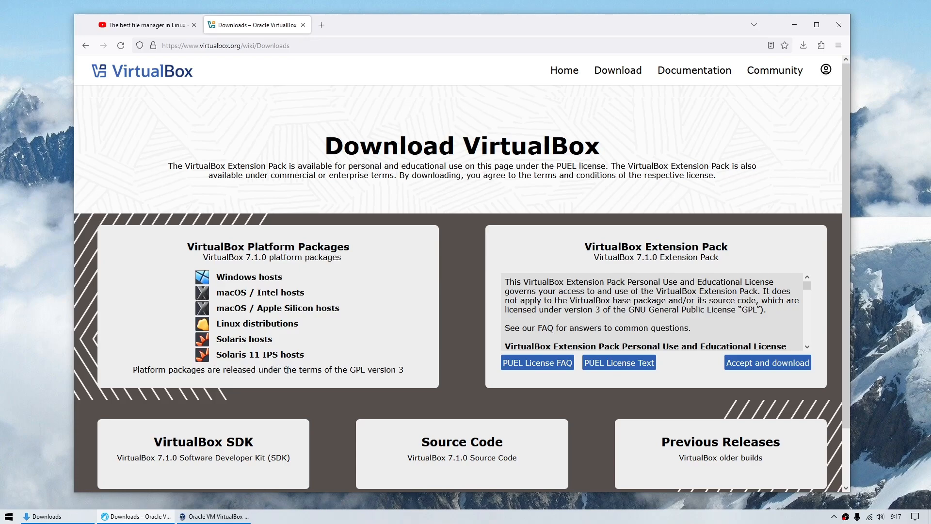
- Check the 7.1 version number and cancel saving the 7.1.0 Windows installer
left_click_drag(262, 258, 246, 257)
left_click(382, 201)
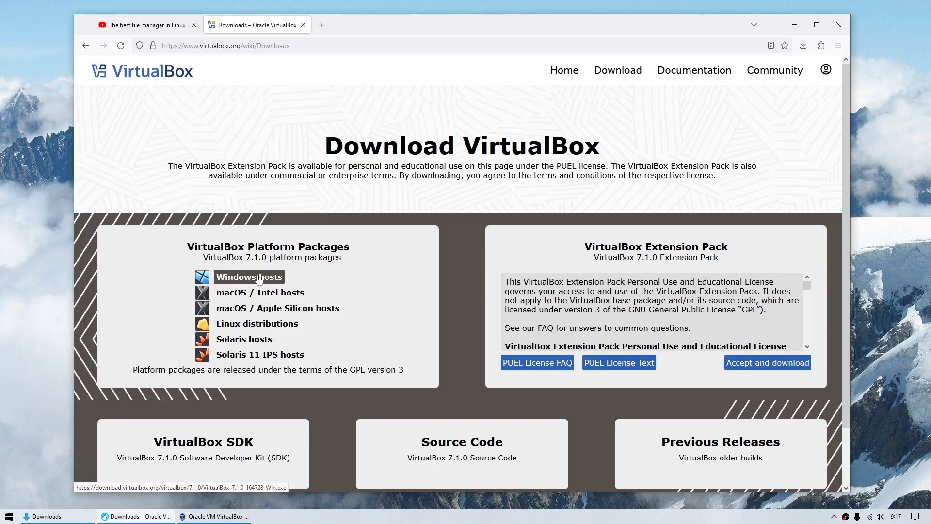
left_click(257, 277)
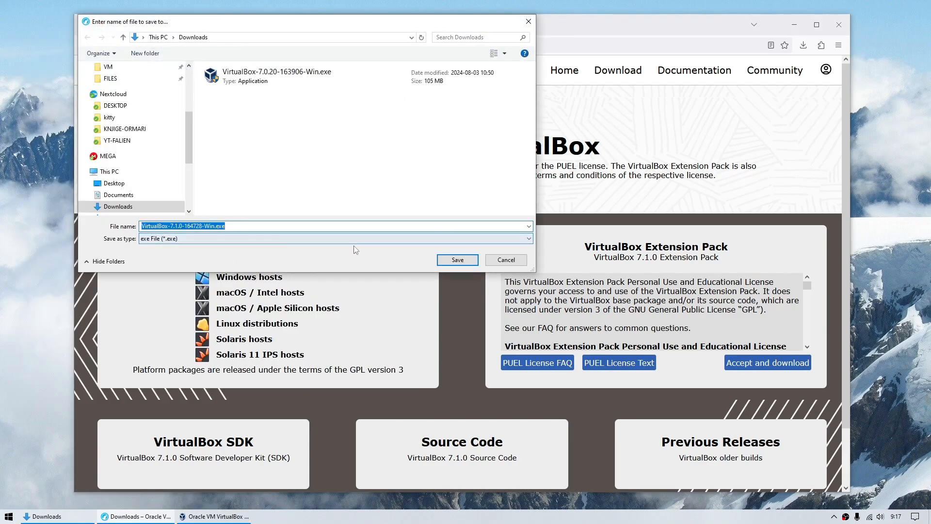
left_click(506, 260)
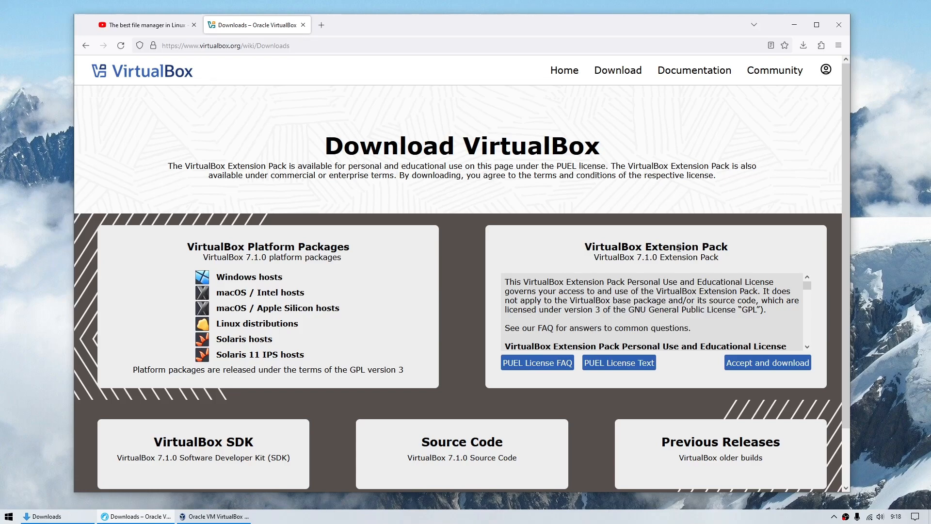
- Abandon the 7.1.0 Extension Pack download and the 7.0.20 setup, returning to VirtualBox Manager
left_click(768, 363)
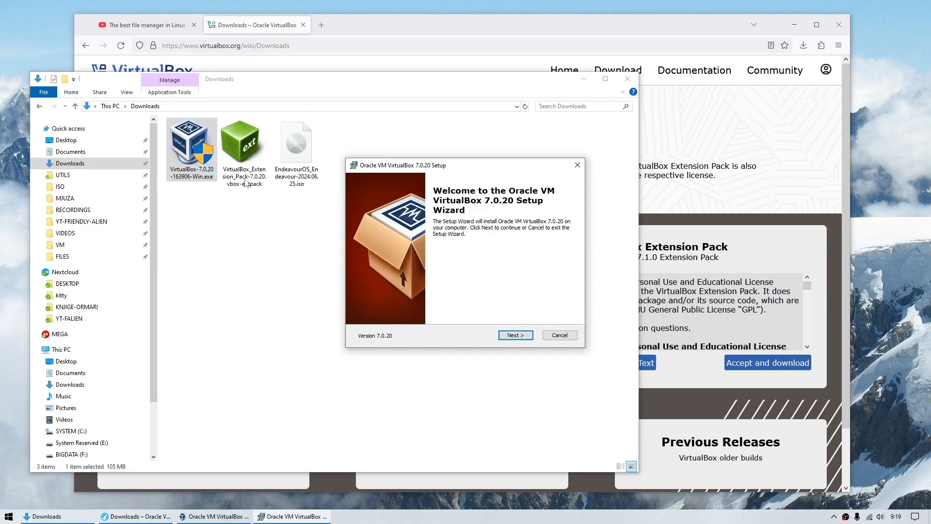
left_click(560, 335)
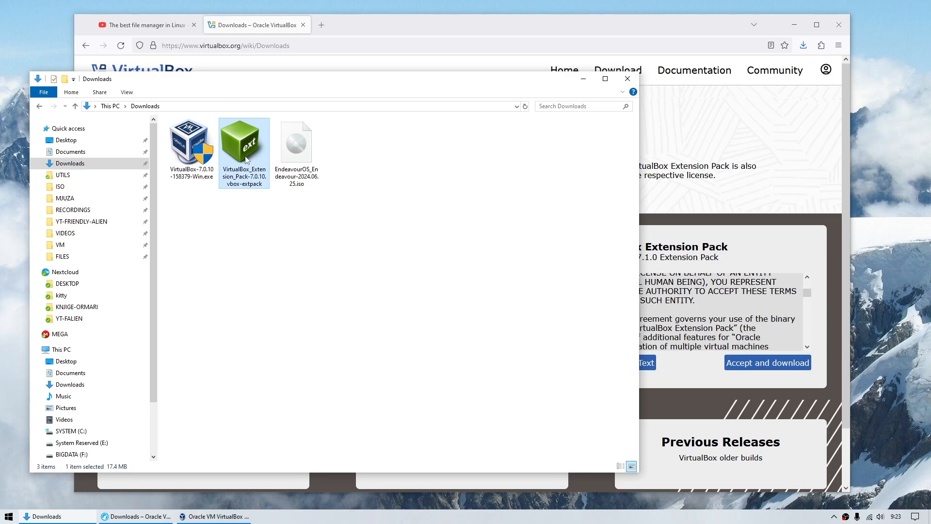
left_click(215, 516)
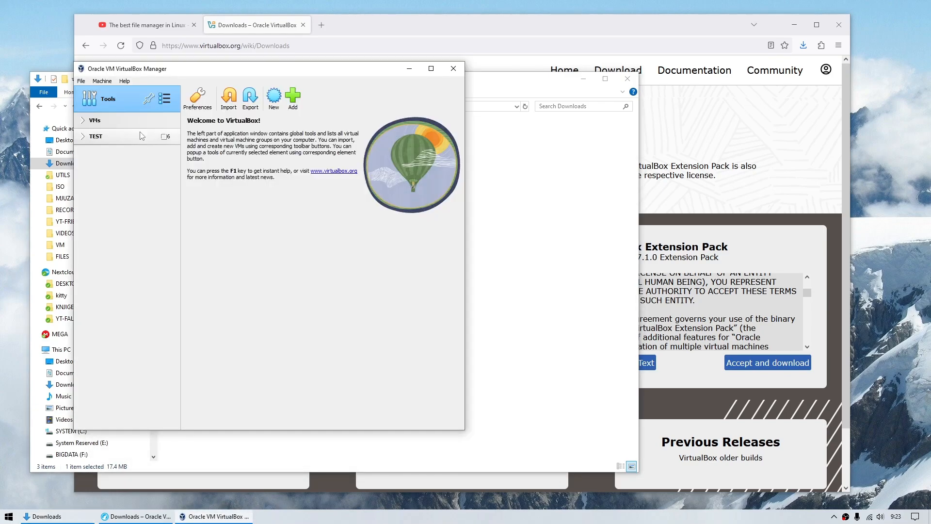
- Install the downloaded .vbox-extpack file from Tools > Extensions and accept its licence
left_click(164, 99)
left_click(215, 119)
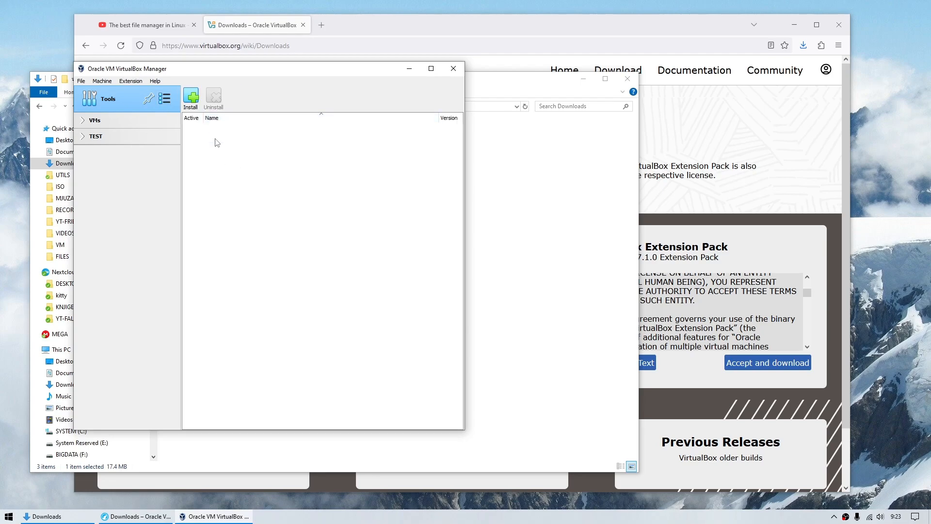
left_click(192, 98)
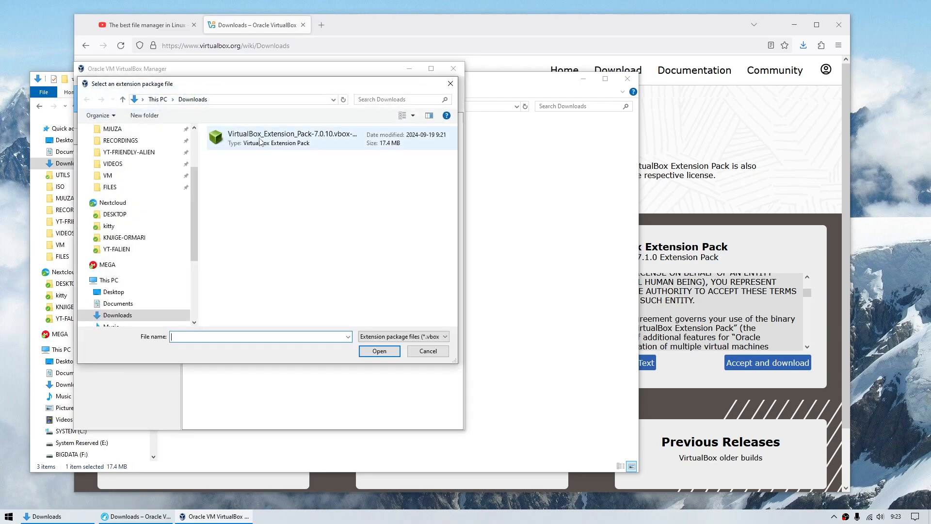
left_click(261, 141)
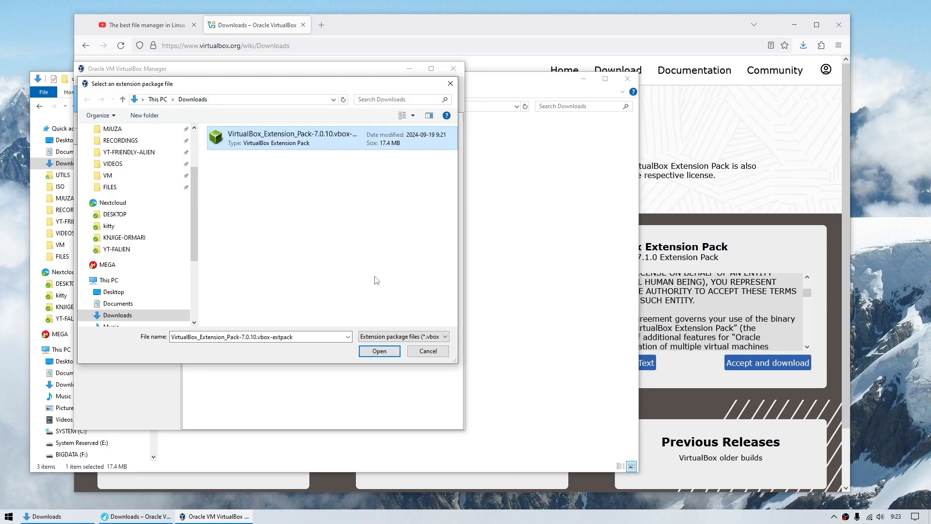
left_click(380, 351)
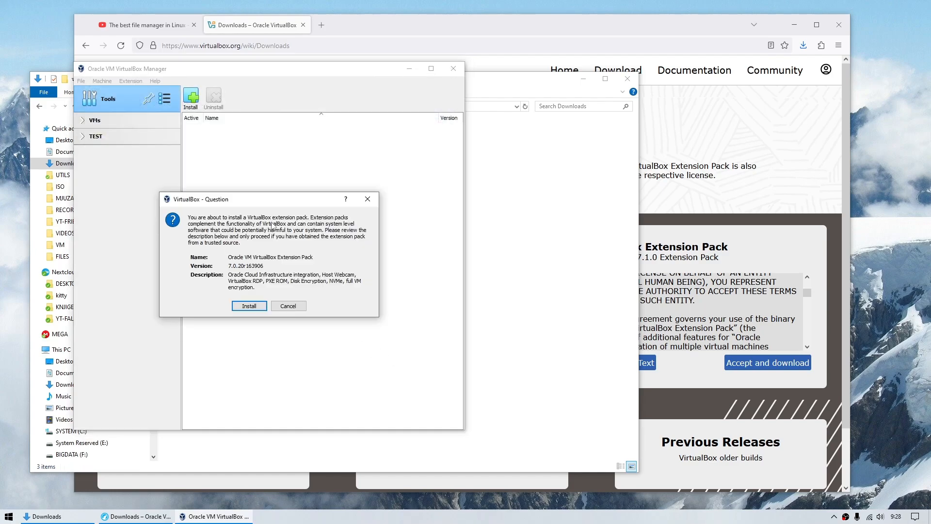
left_click(248, 308)
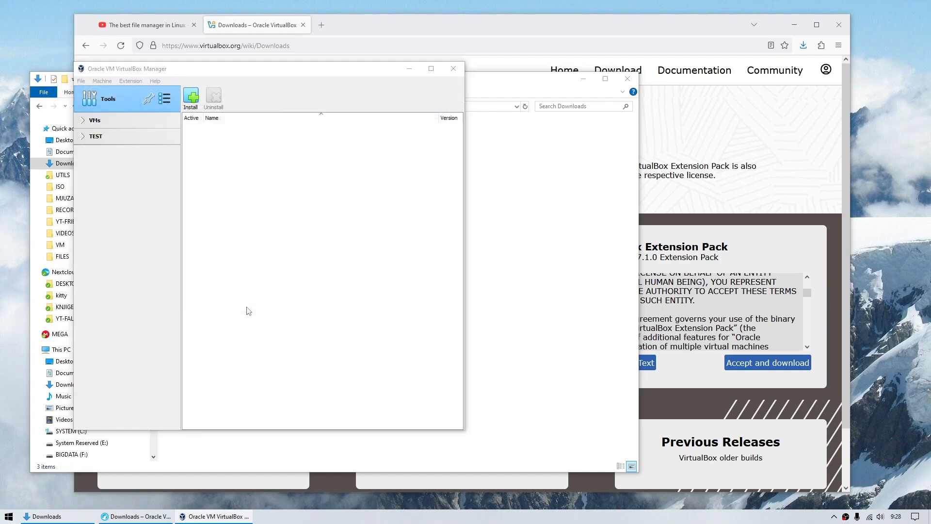
left_click_drag(406, 179, 414, 324)
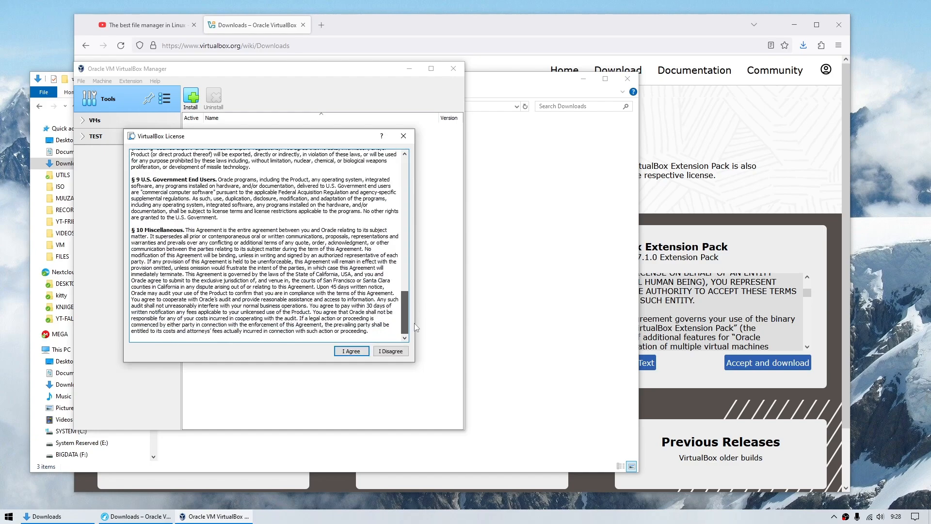
left_click(352, 352)
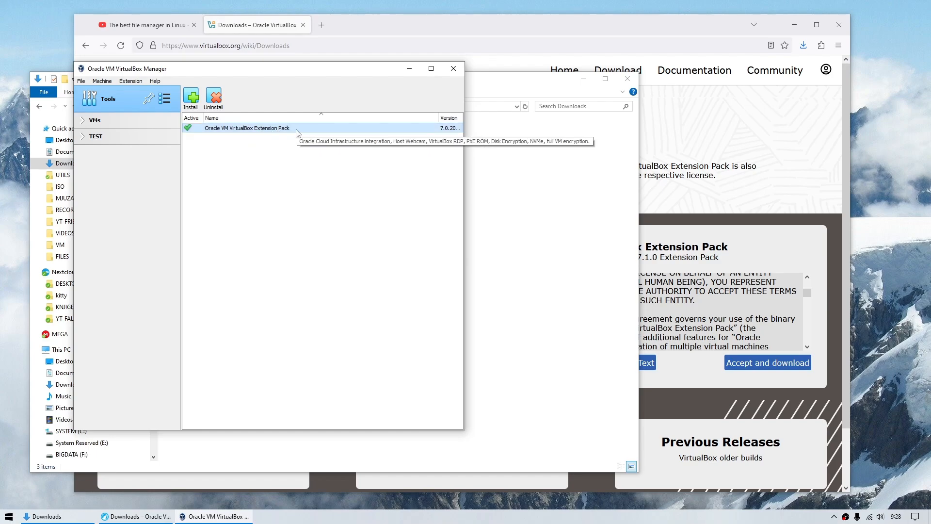
- Confirm version 7.0.20 in Help > About VirtualBox, then switch Tools back to Welcome
left_click(154, 81)
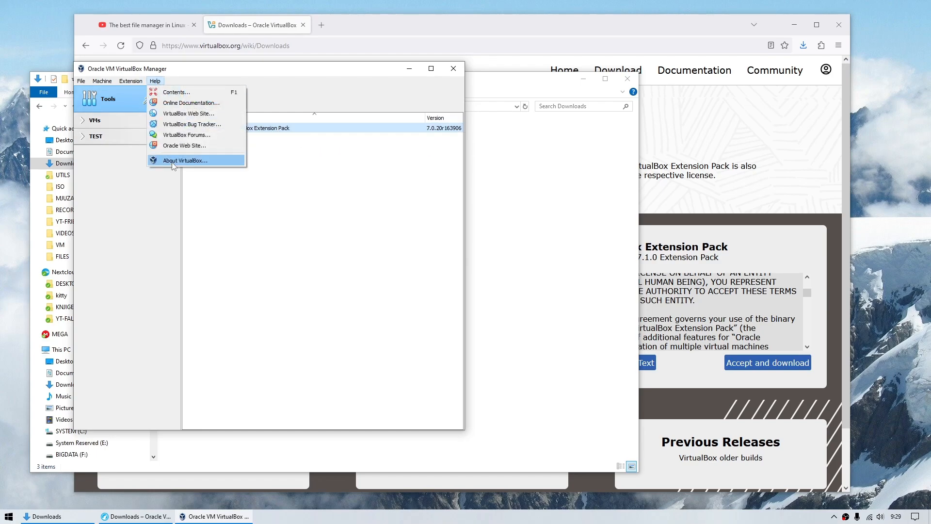
left_click(168, 164)
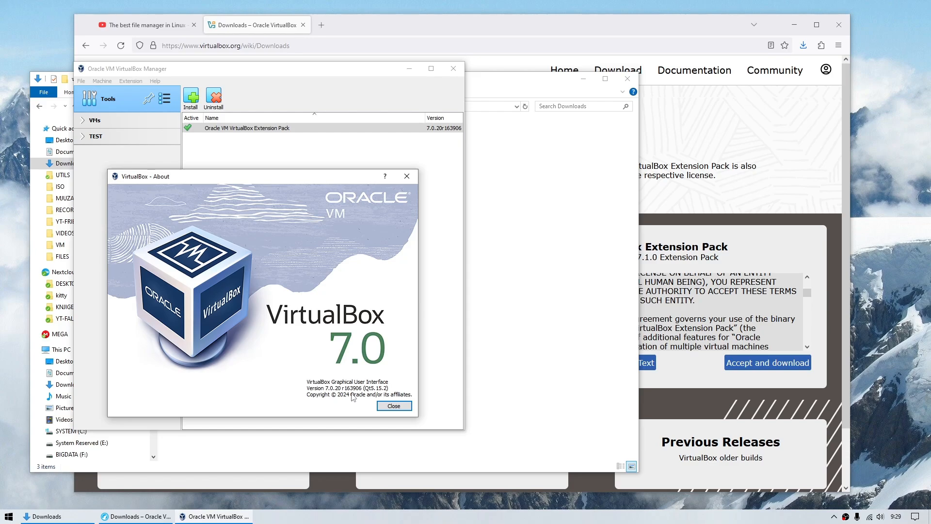
left_click(394, 406)
left_click(165, 98)
left_click(265, 97)
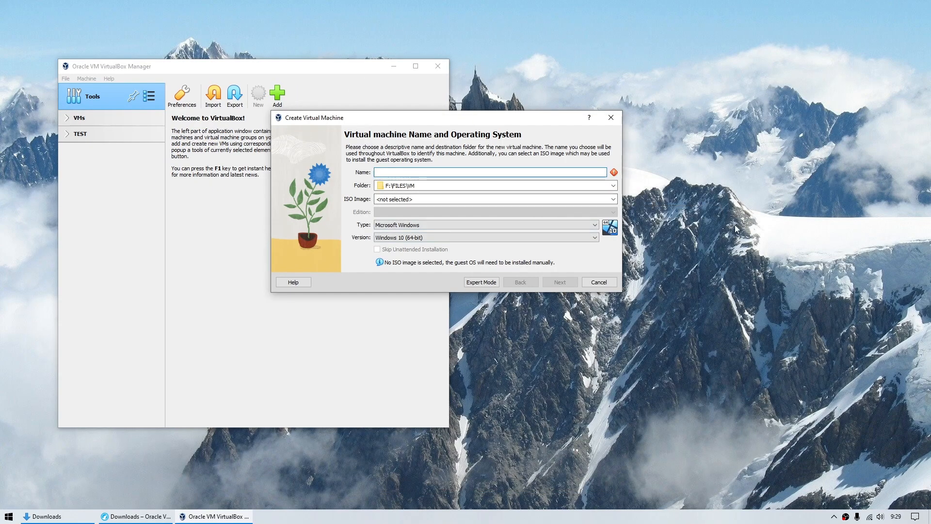
- Name the new VM Eon2554 and attach the EndeavourOS ISO as installation media
type("Eon2554")
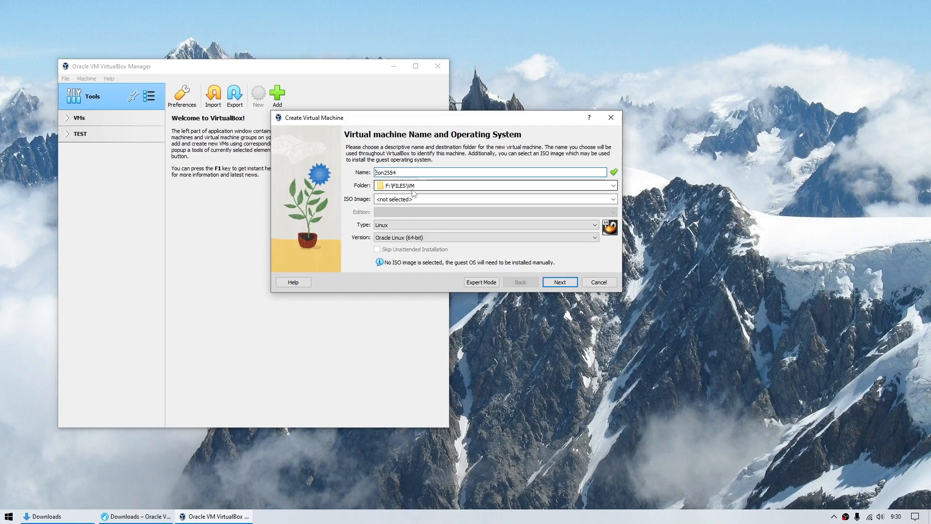
left_click(614, 200)
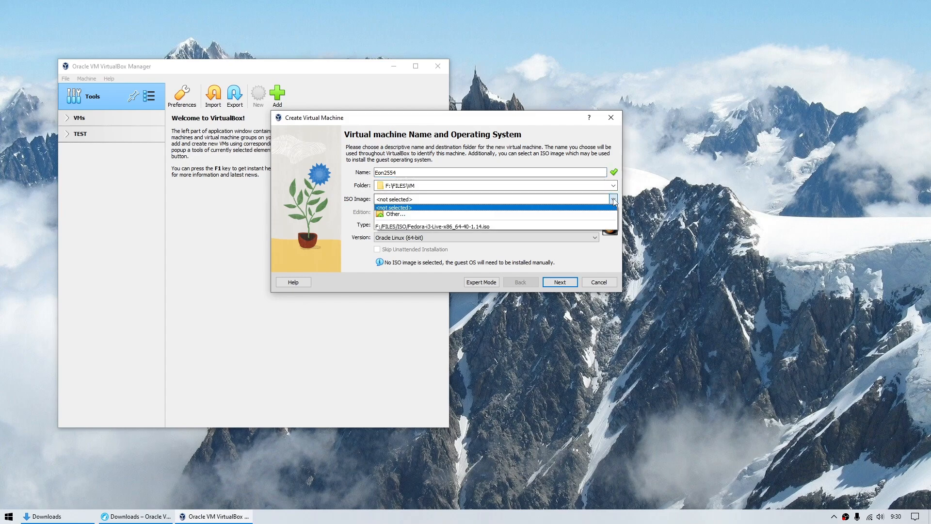
left_click(499, 214)
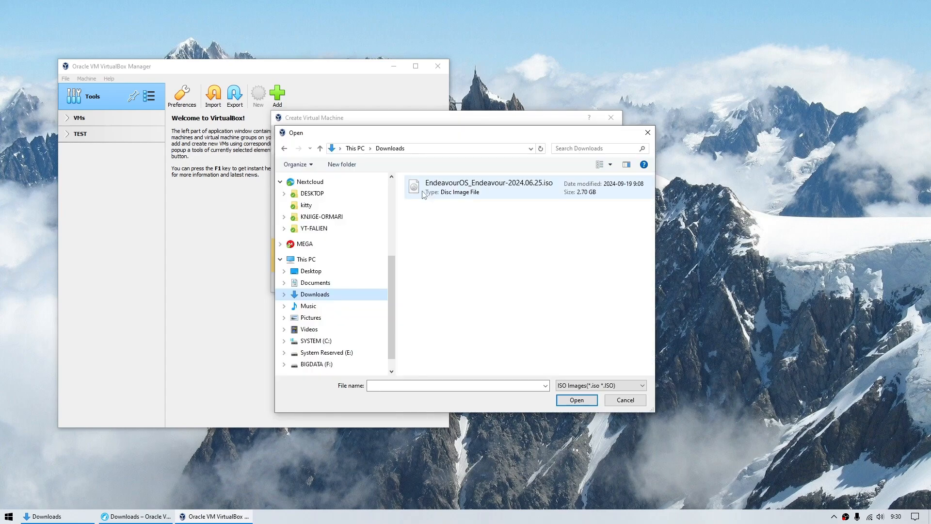
left_click(424, 193)
left_click(577, 400)
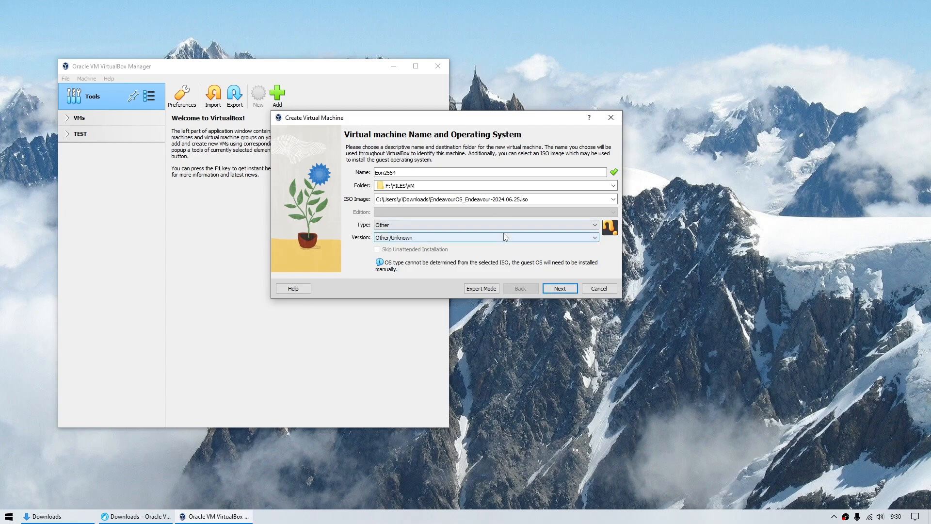
- Set the OS type to Linux with version Arch Linux (64-bit) and continue
left_click(383, 224)
left_click(383, 239)
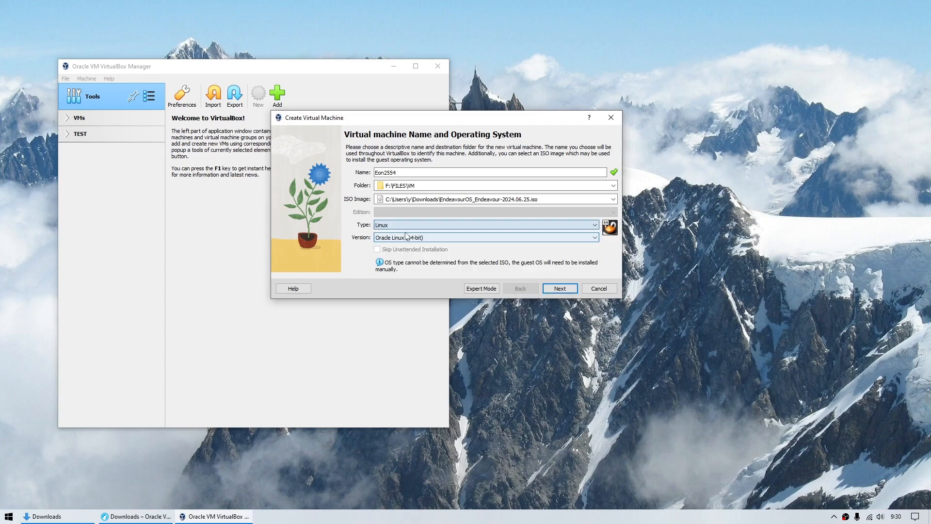
left_click(383, 237)
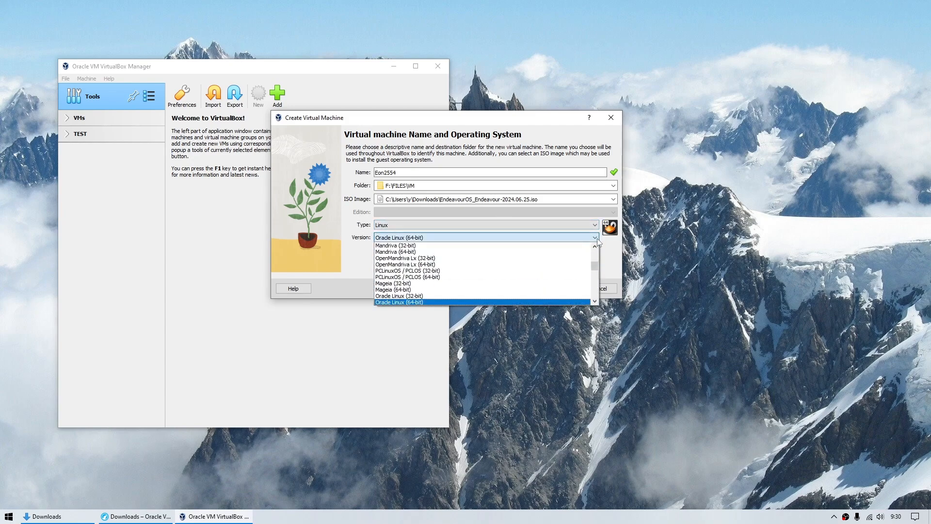
left_click(413, 283)
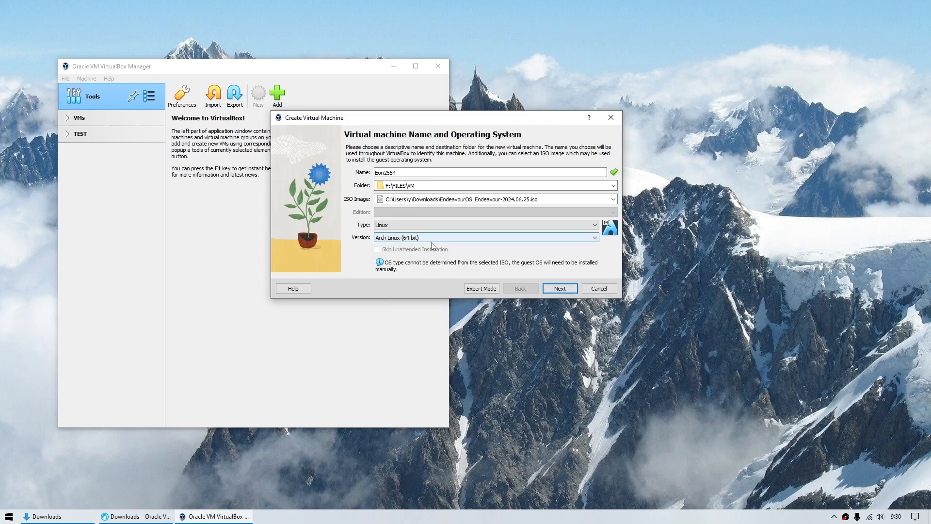
left_click(560, 288)
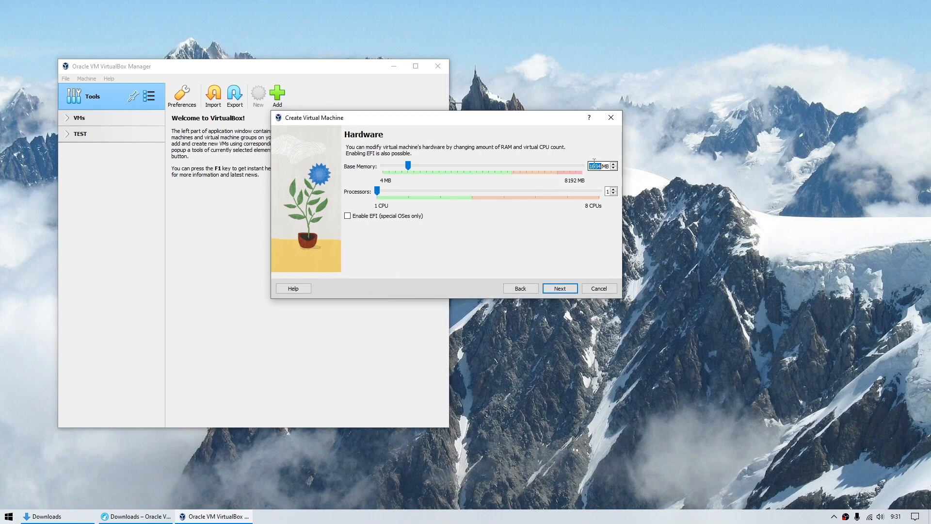
- Set base memory to 4096 MB, processors to 2, and tick Enable EFI
type("4096")
left_click_drag(378, 191, 409, 193)
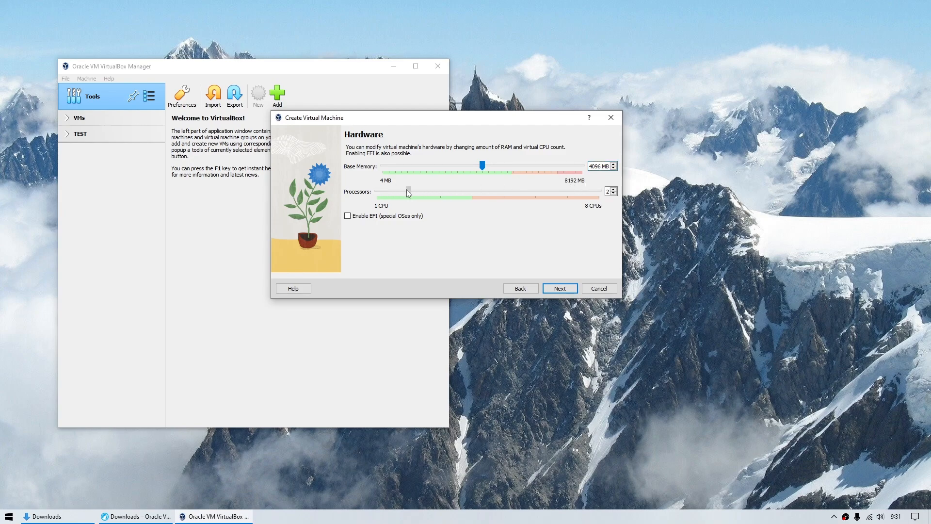
left_click(347, 216)
- Set the virtual hard disk size to 50 GB and finish creating Eon2554
left_click(559, 288)
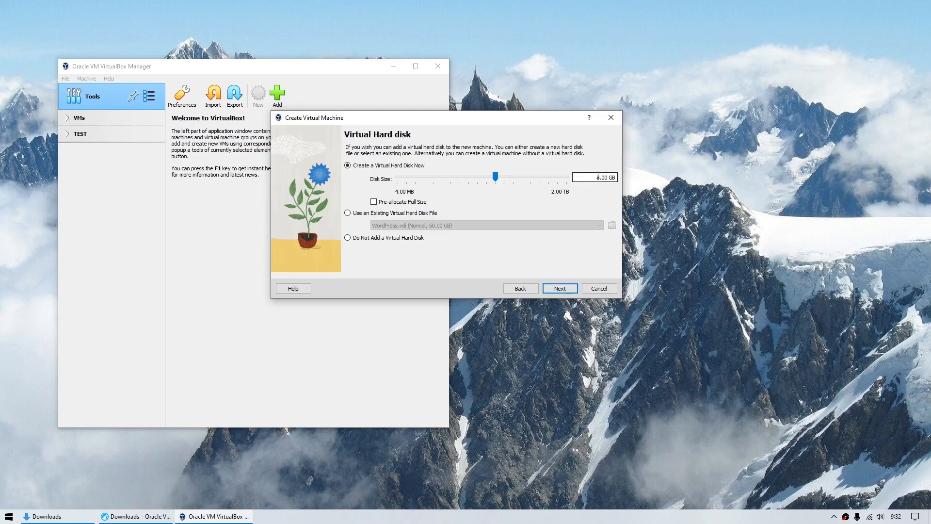
double_click(598, 177)
type("50")
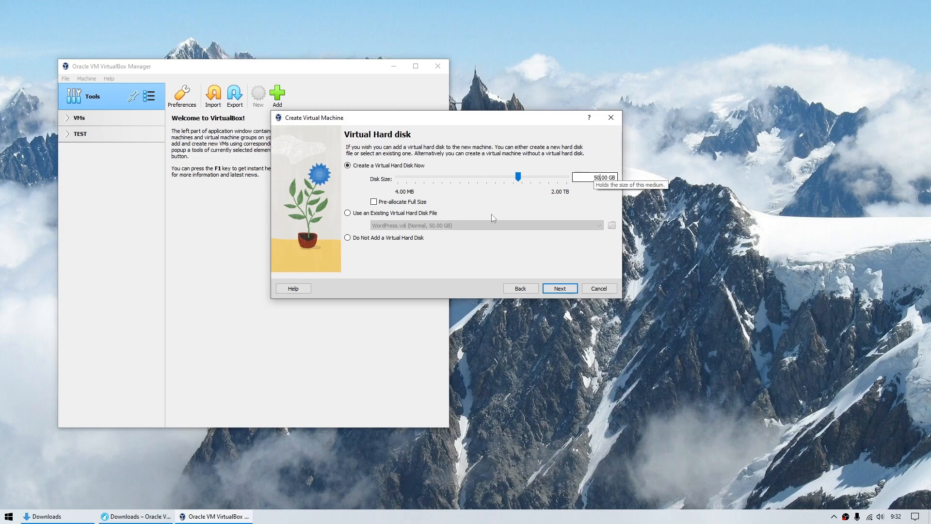
left_click(560, 290)
left_click(562, 292)
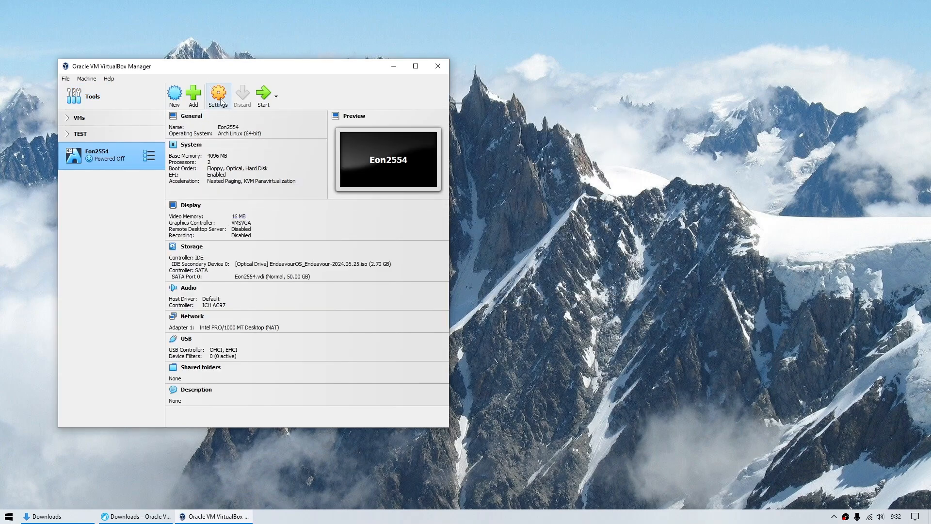
- In Eon2554's settings, set shared clipboard and drag-and-drop both to Bidirectional
left_click(218, 94)
left_click(461, 161)
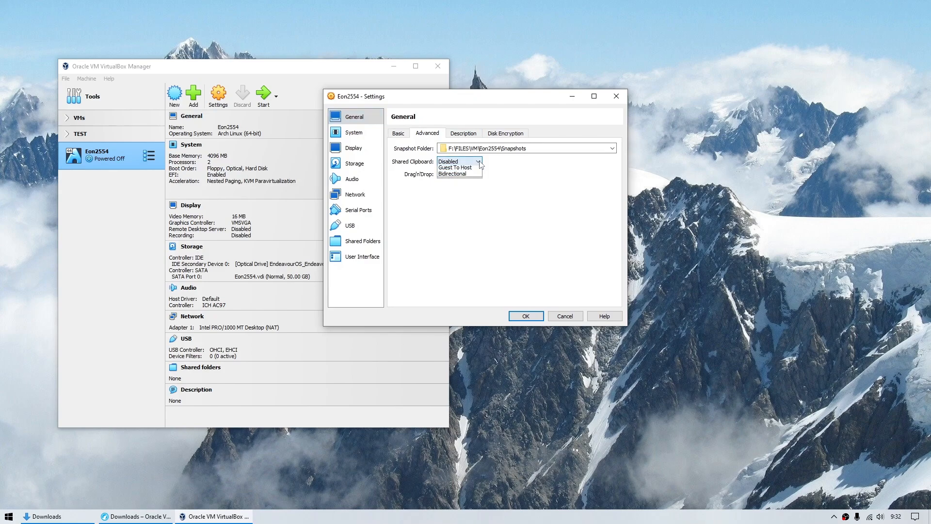
left_click(455, 187)
left_click(465, 174)
left_click(462, 201)
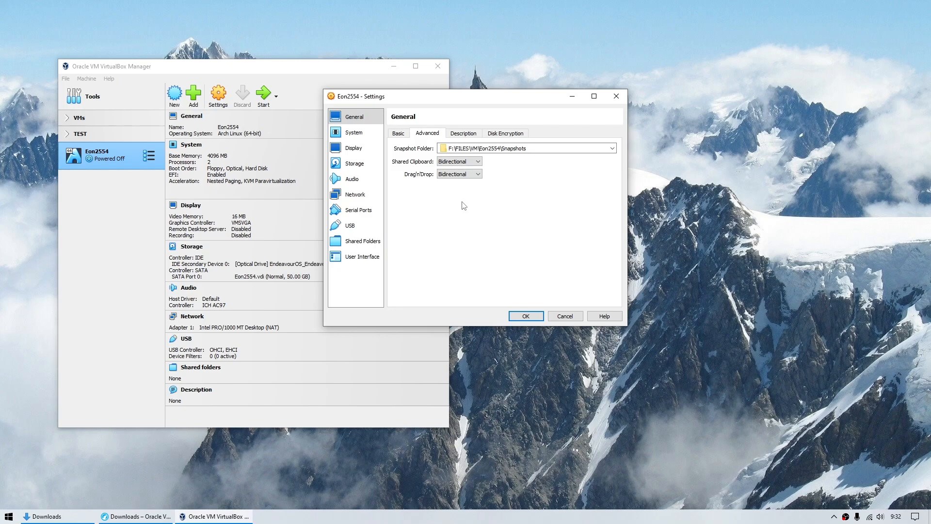
left_click(504, 134)
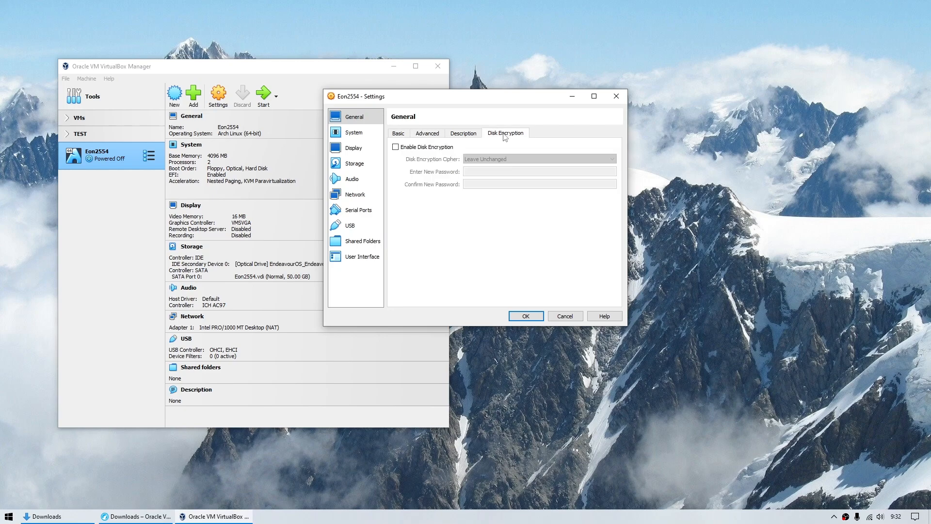
left_click(396, 136)
- Exclude Floppy from the boot order and move Hard Disk above Optical
left_click(353, 133)
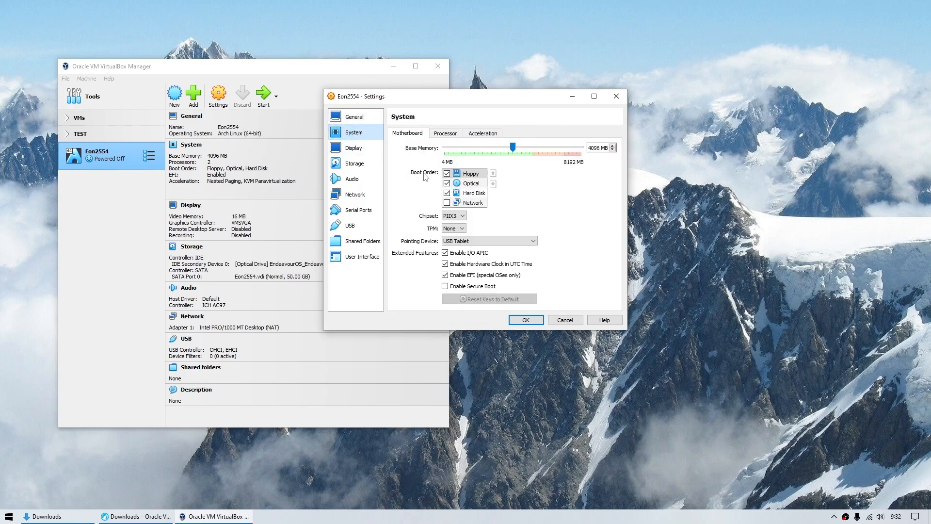
left_click(448, 176)
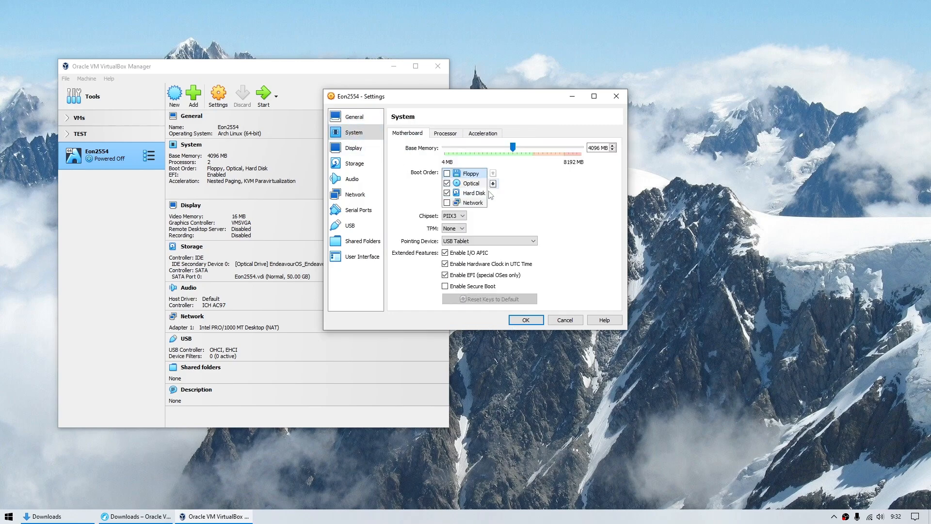
left_click_drag(475, 195, 480, 185)
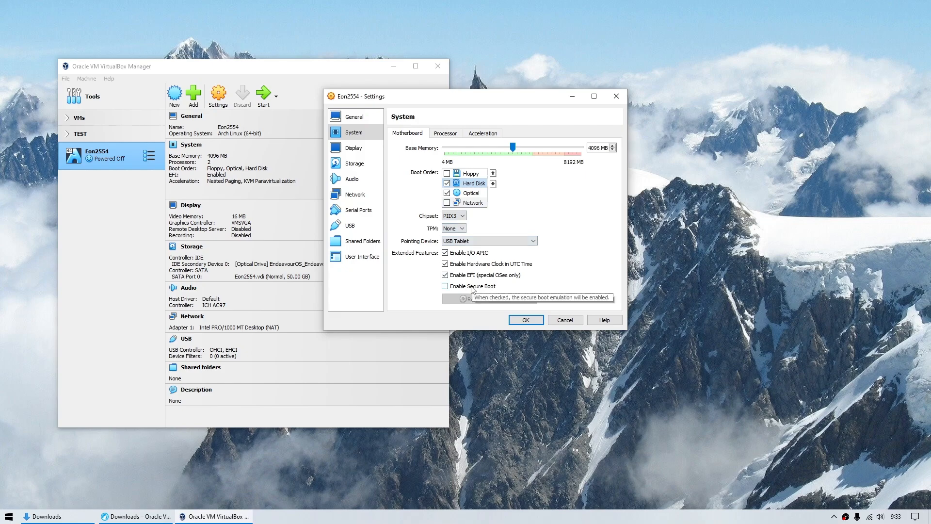
left_click(354, 148)
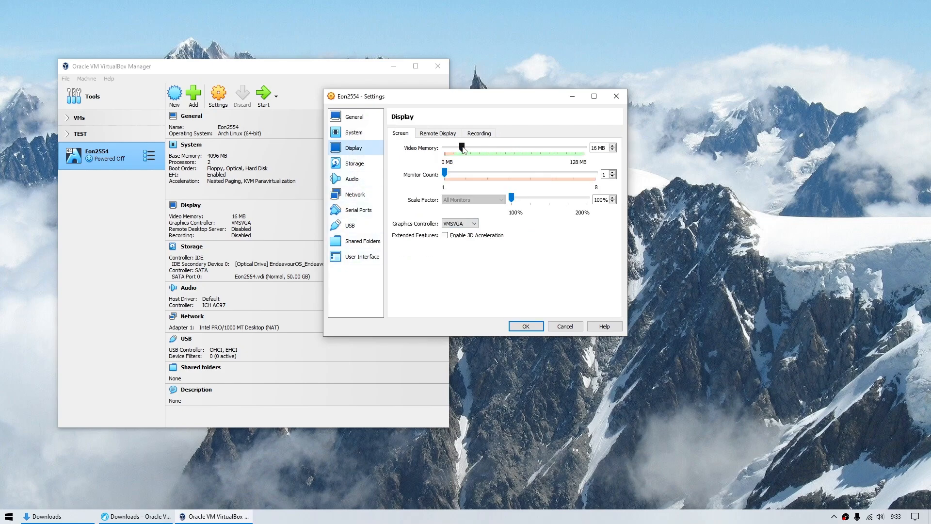
- Drag the Display > Screen video memory slider up to 128 MB
left_click_drag(463, 147, 587, 153)
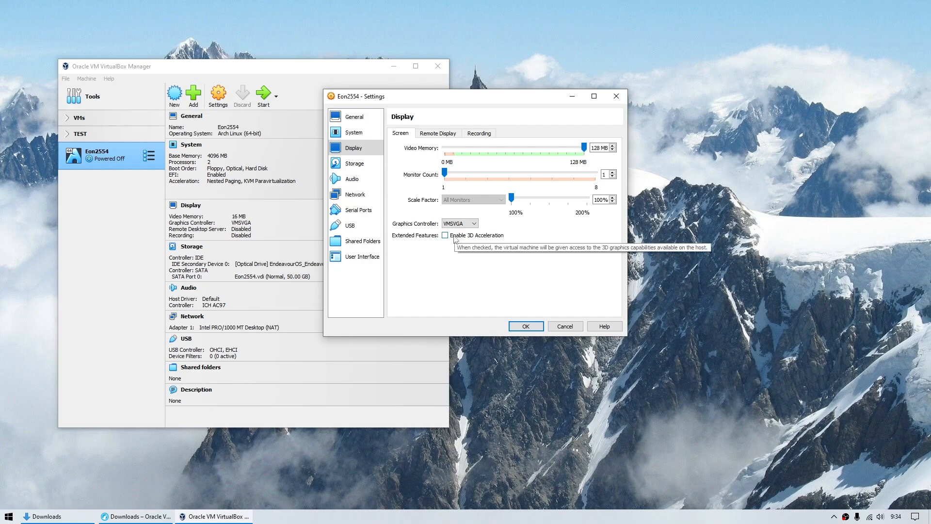
left_click(354, 163)
- Tick Solid-state Drive for the Eon2554.vdi disk in Storage
left_click(419, 179)
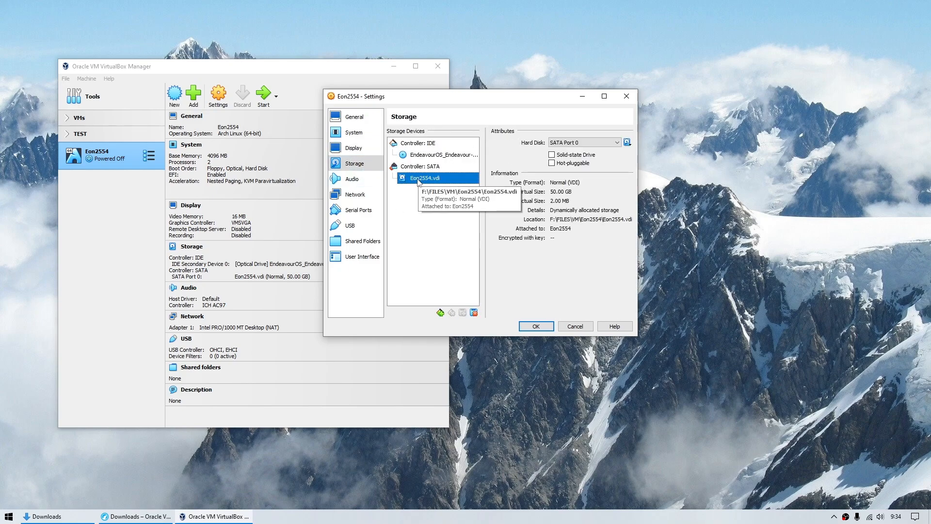
left_click(553, 158)
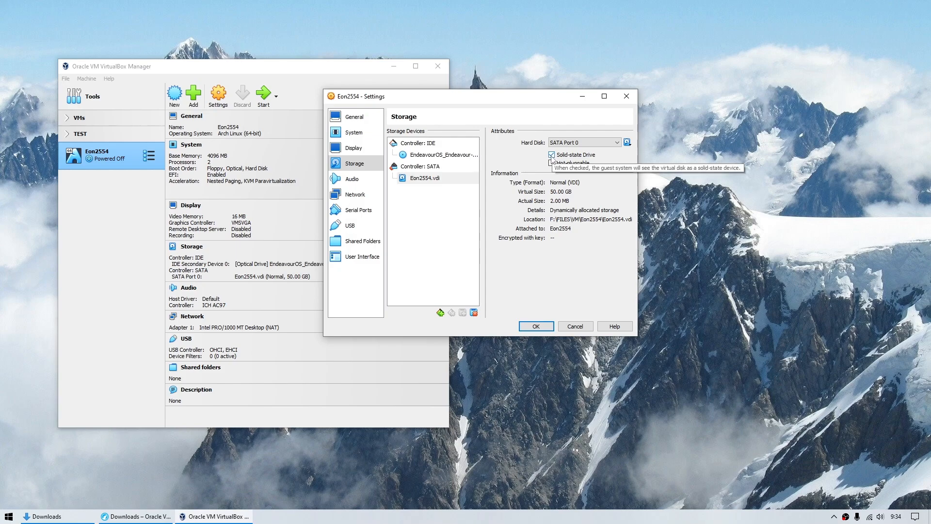
left_click(352, 180)
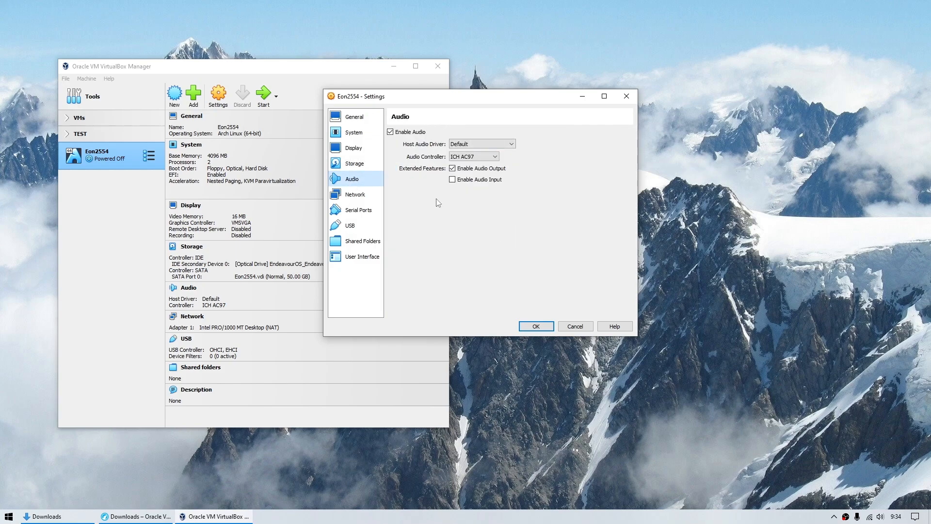
- Attach the network adapter as Bridged Adapter and switch USB to the 3.0 (xHCI) controller
left_click(356, 195)
left_click(492, 159)
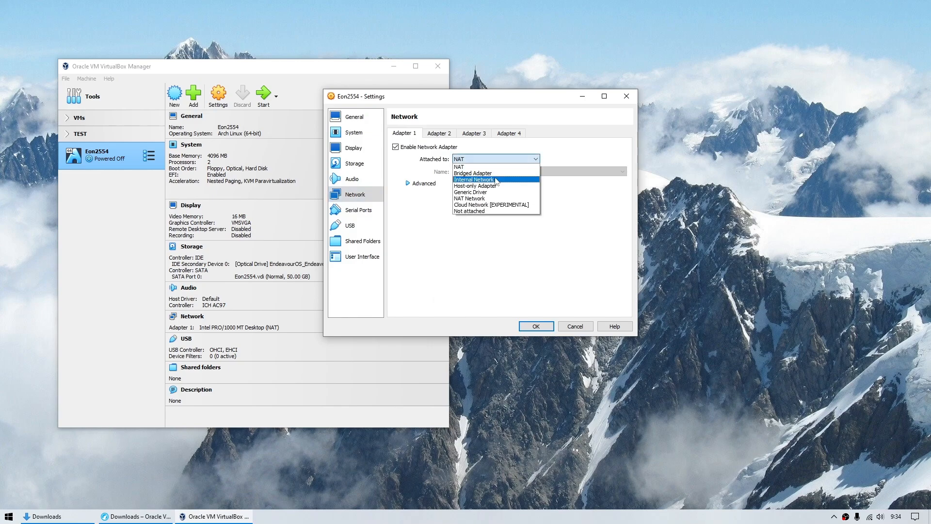
left_click(495, 174)
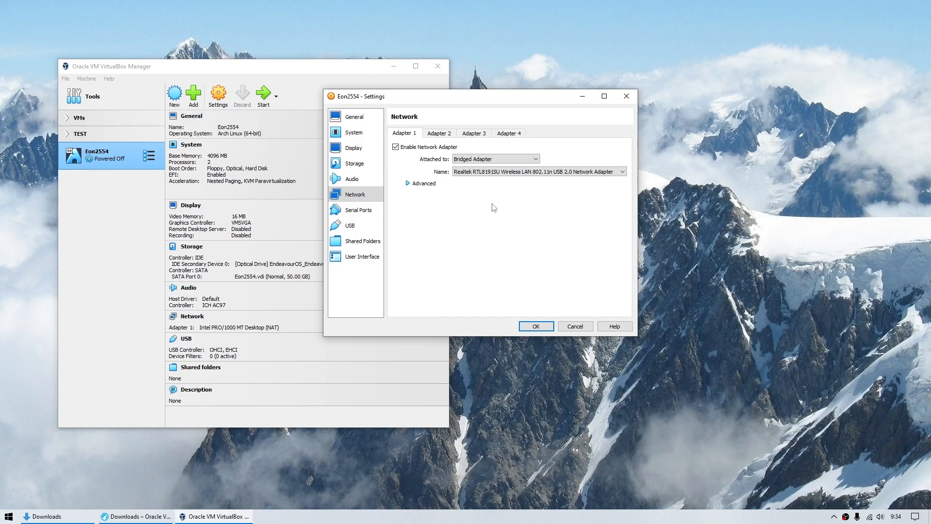
left_click(358, 210)
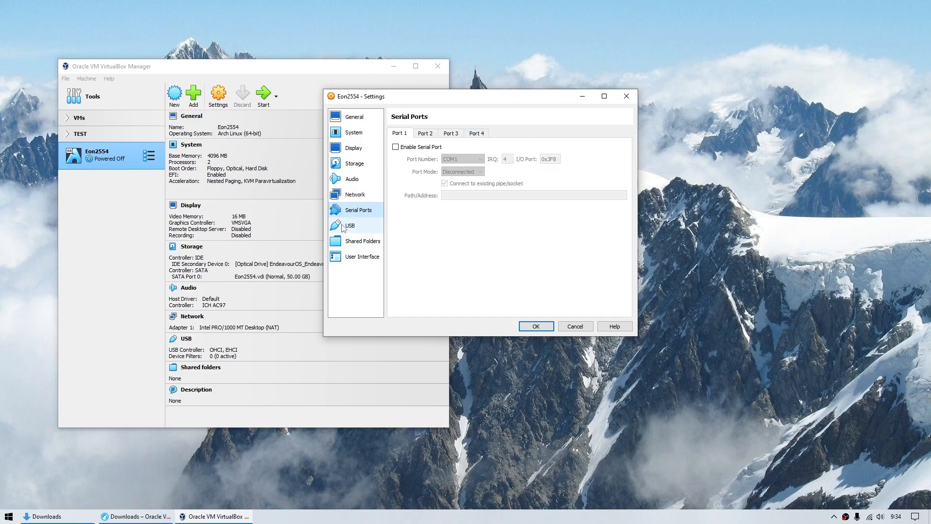
left_click(349, 225)
left_click(407, 168)
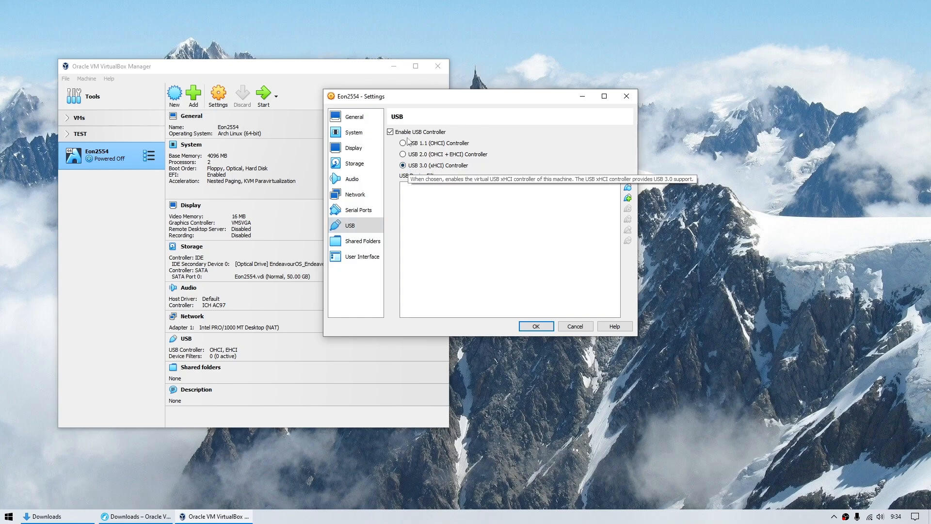
- Hide the full-screen mini toolbar and the status bar, then save the settings
left_click(368, 241)
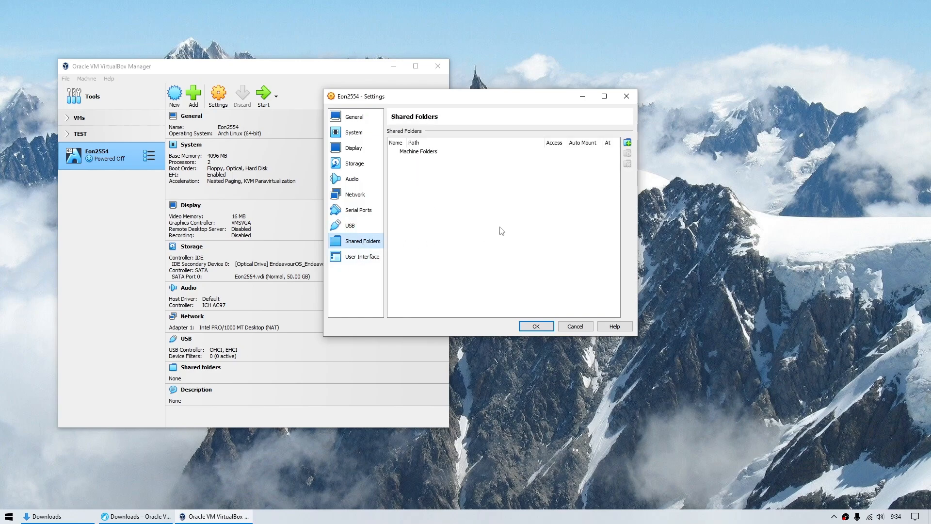
left_click(369, 257)
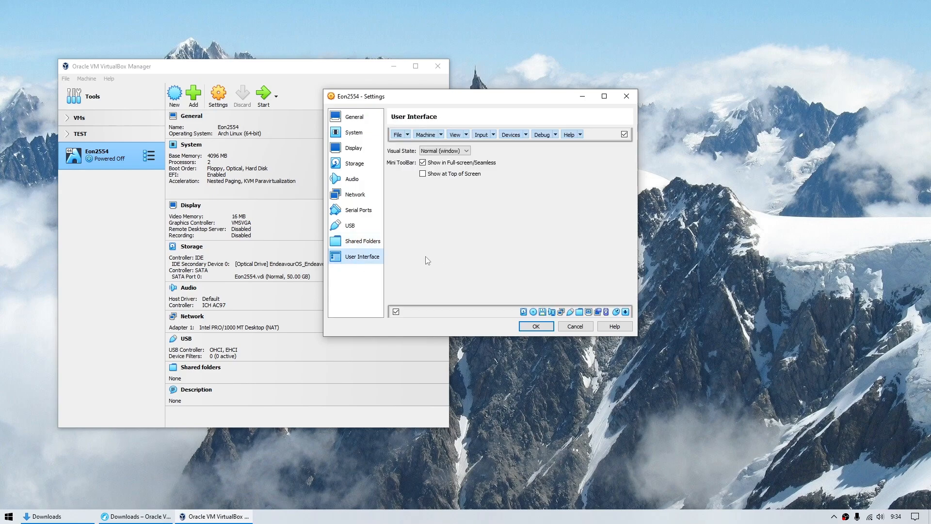
left_click(423, 163)
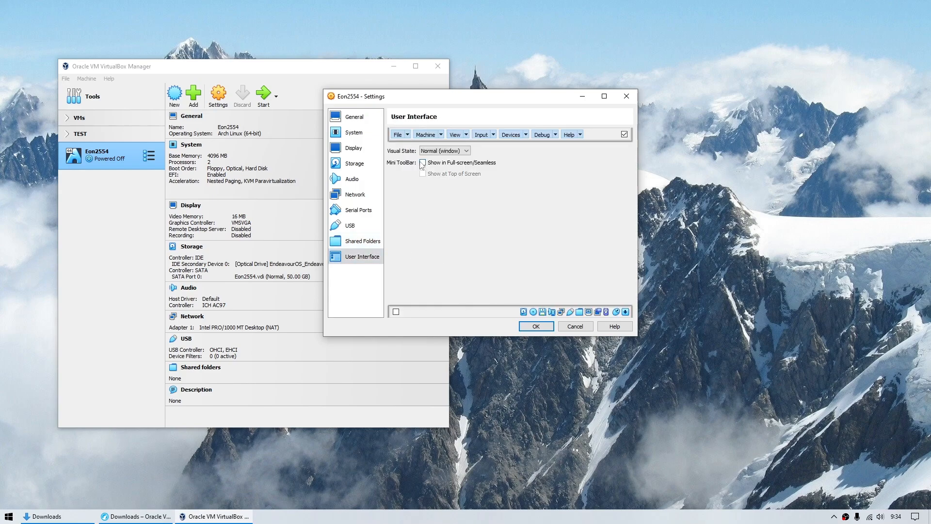
left_click(395, 311)
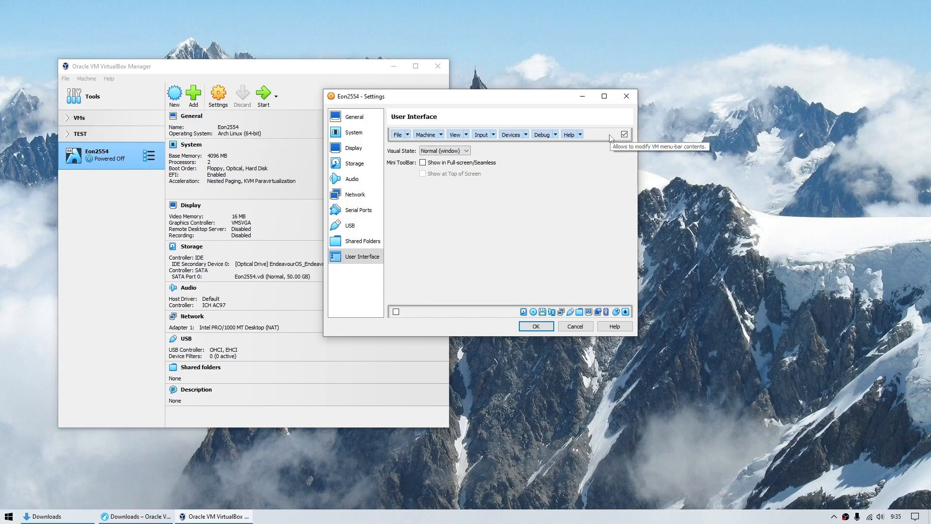
left_click(538, 326)
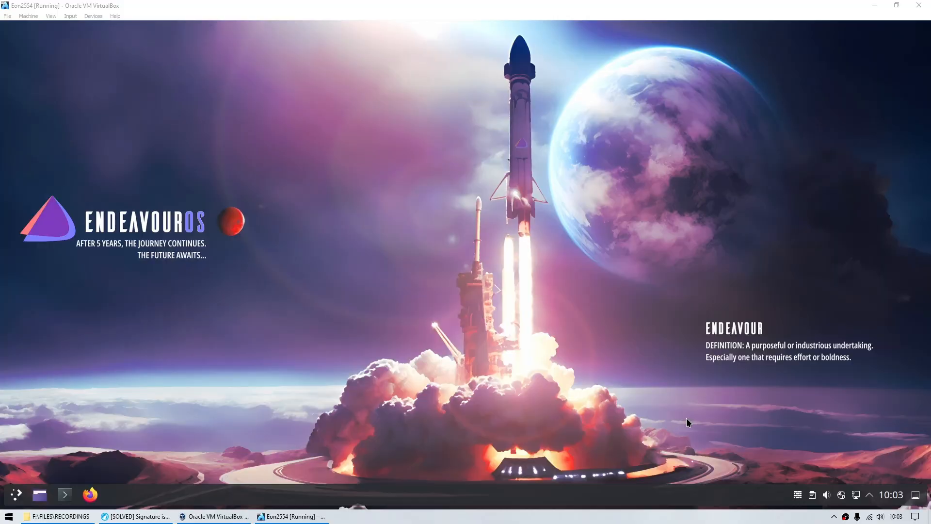
- Force-eject the EndeavourOS installer disc from the virtual optical drive
left_click(95, 16)
mouse_move(111, 28)
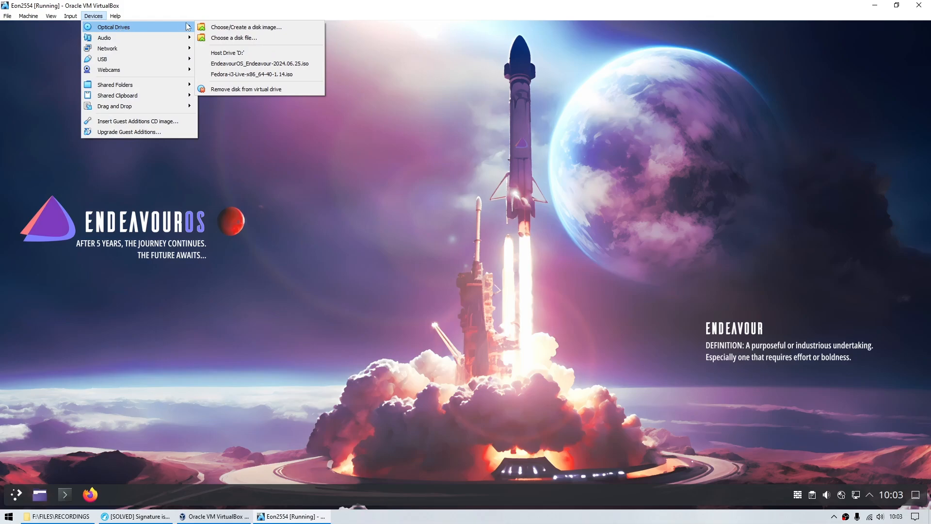
left_click(246, 90)
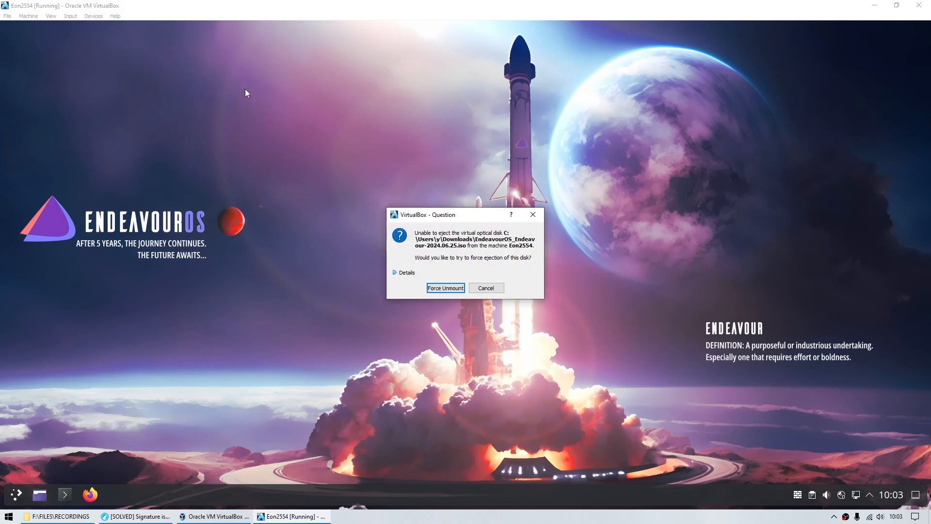
left_click(443, 288)
- Insert the VBox_GAs_7.0.20 Guest Additions CD image, then mount it and open its files
left_click(93, 16)
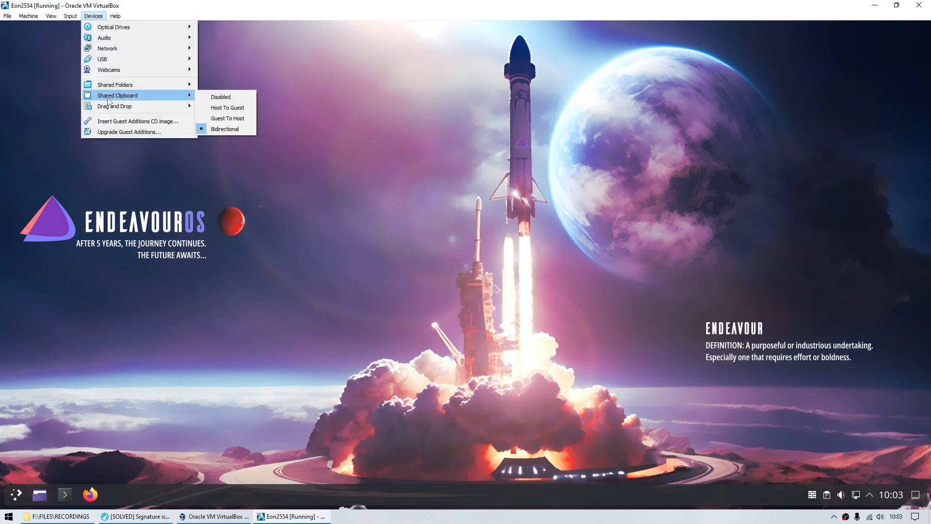
left_click(110, 123)
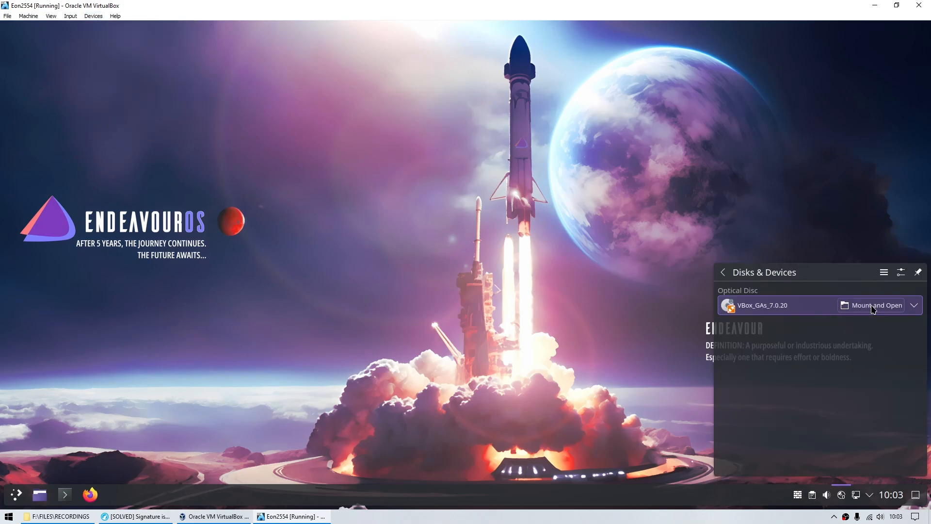
left_click(872, 307)
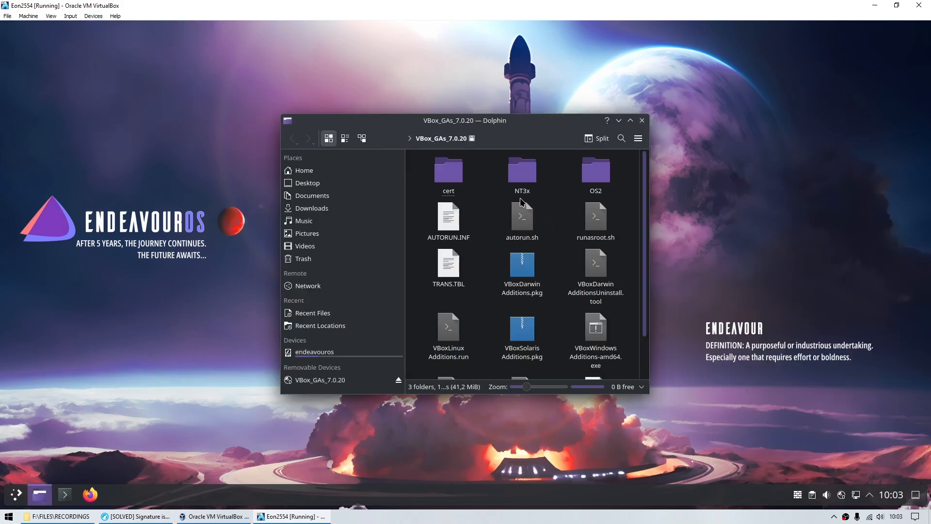
- Maximize Dolphin and open a taller terminal panel in the Guest Additions disc folder
left_click(630, 120)
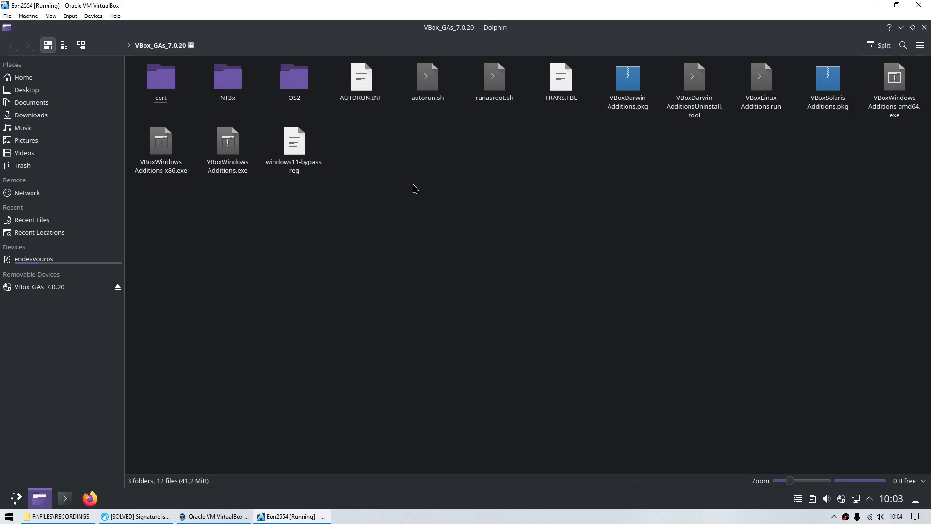
key("F4")
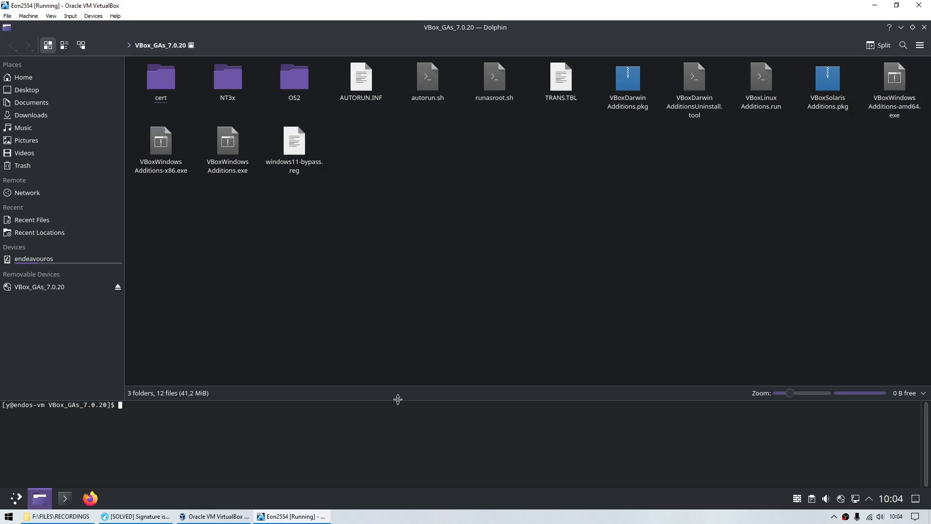
left_click_drag(396, 398, 399, 302)
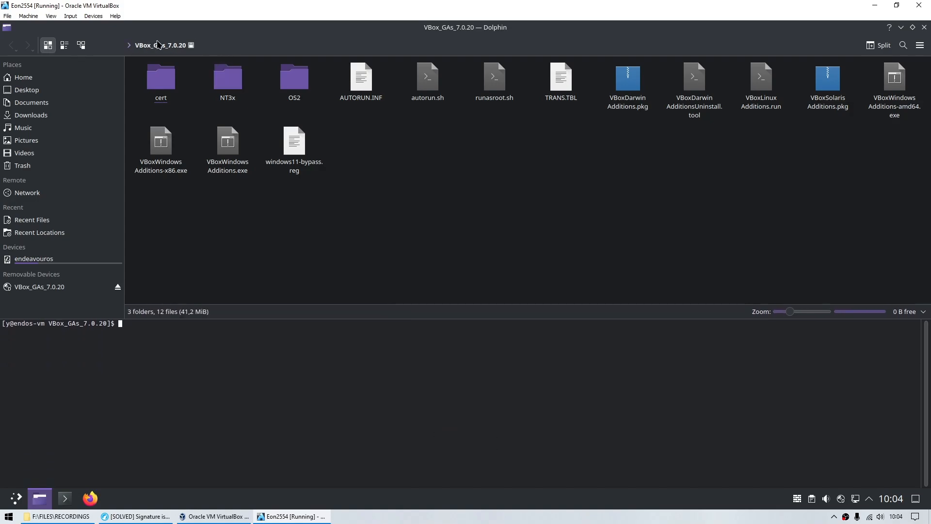
left_click(242, 46)
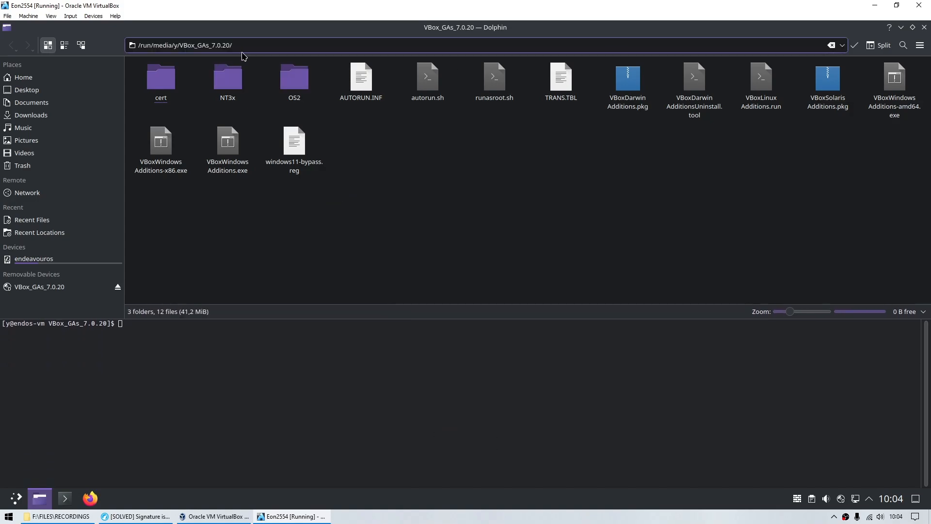
key("Escape")
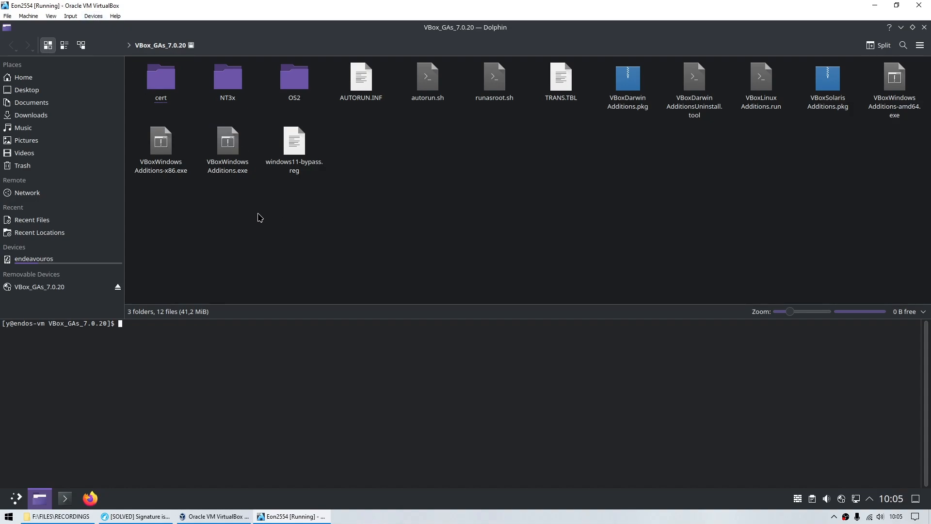
left_click(115, 18)
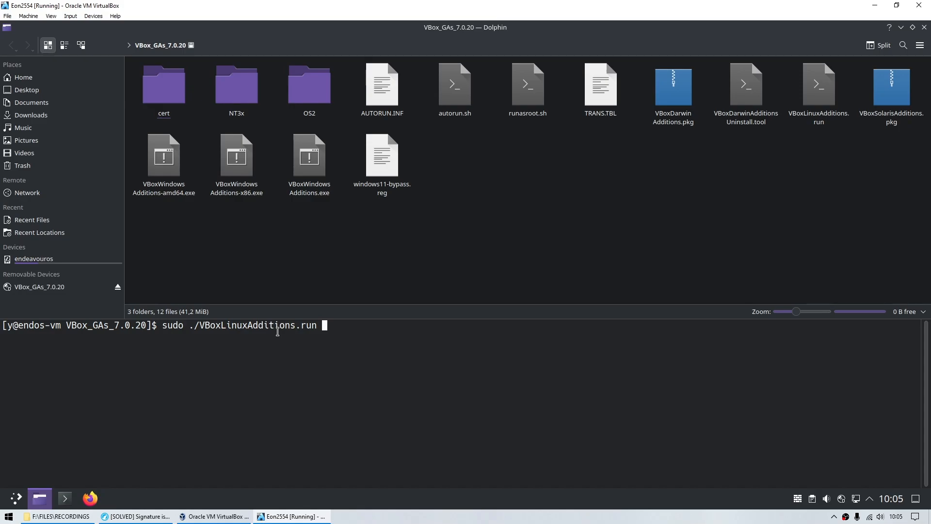
- Run sudo ./VBoxLinuxAdditions.run, answer yes to continue, then reboot the guest
key("Return")
type("yes")
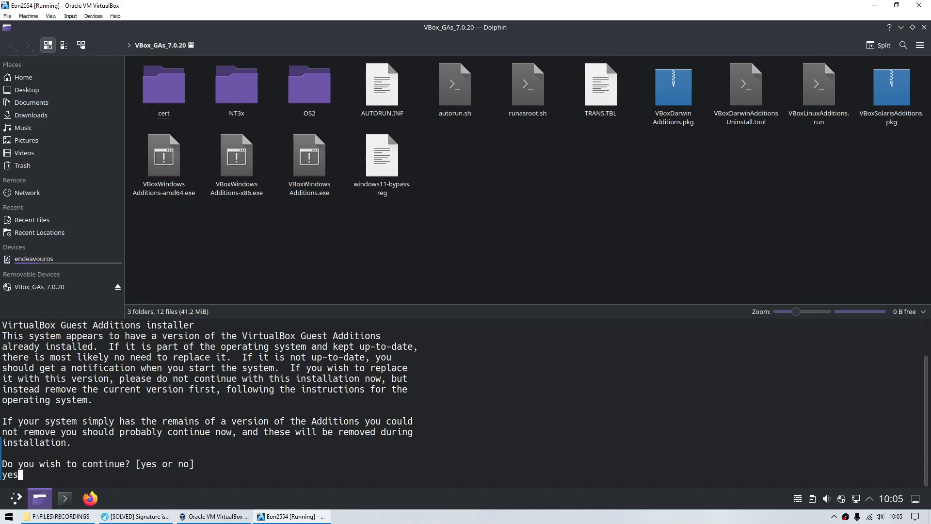
key("Return")
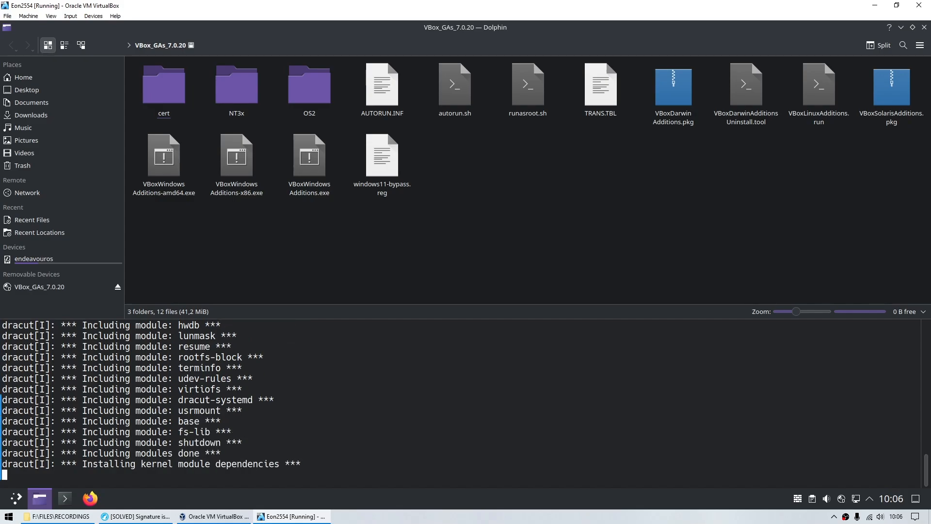
key("alt+Tab")
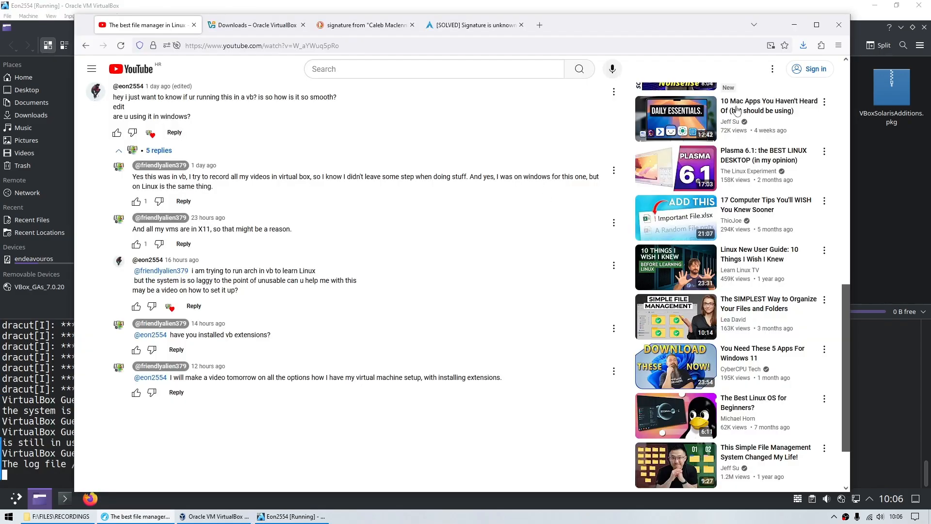
key("alt+Tab")
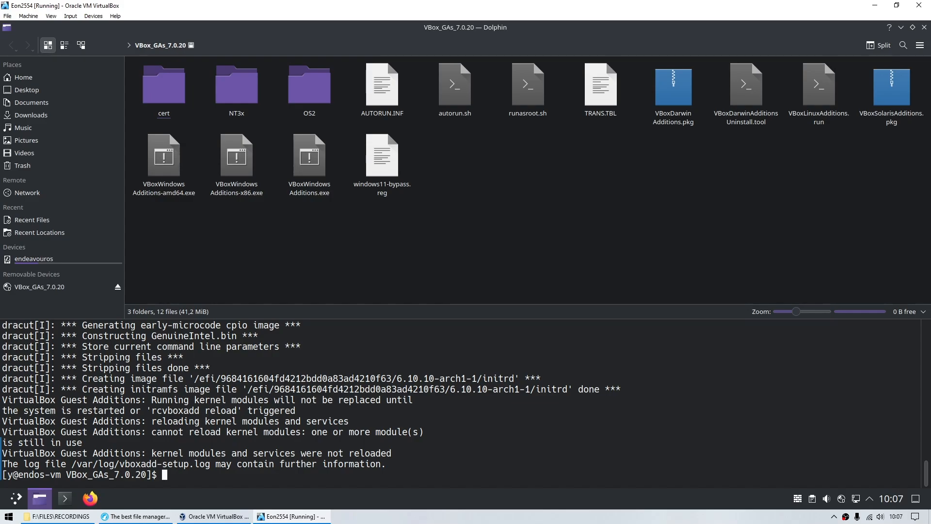
type("rebo")
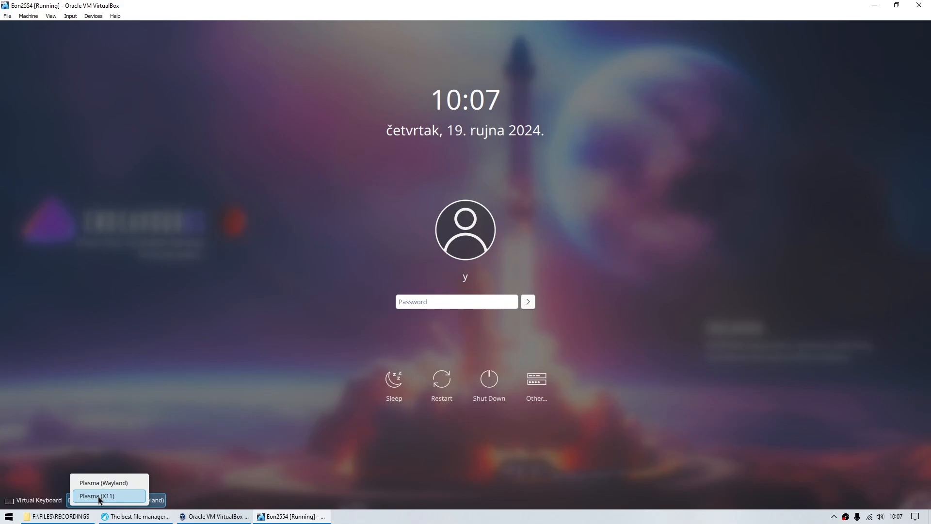
- Log into the Plasma (X11) session and resize Dolphin Home so all folders fit in one row
left_click(99, 495)
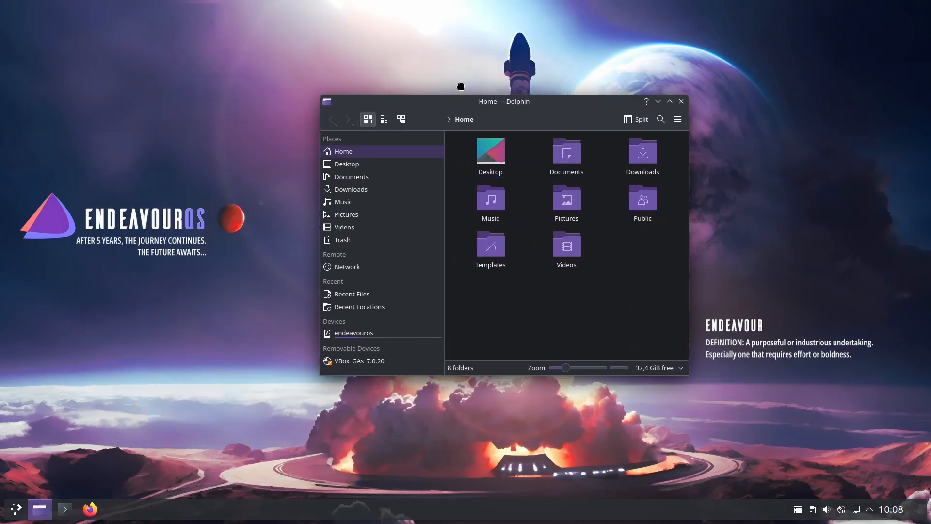
left_click_drag(477, 112, 358, 91)
double_click(357, 92)
key("F4")
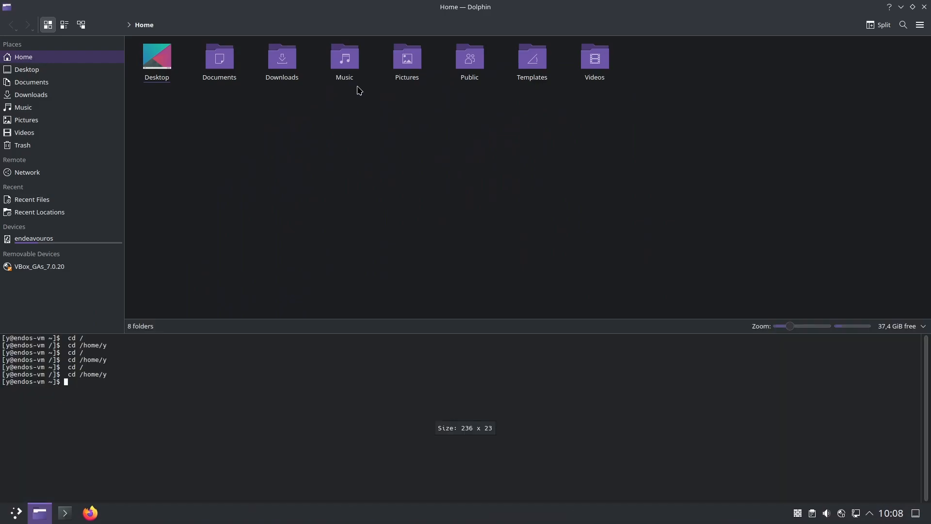
key("F4")
left_click(912, 7)
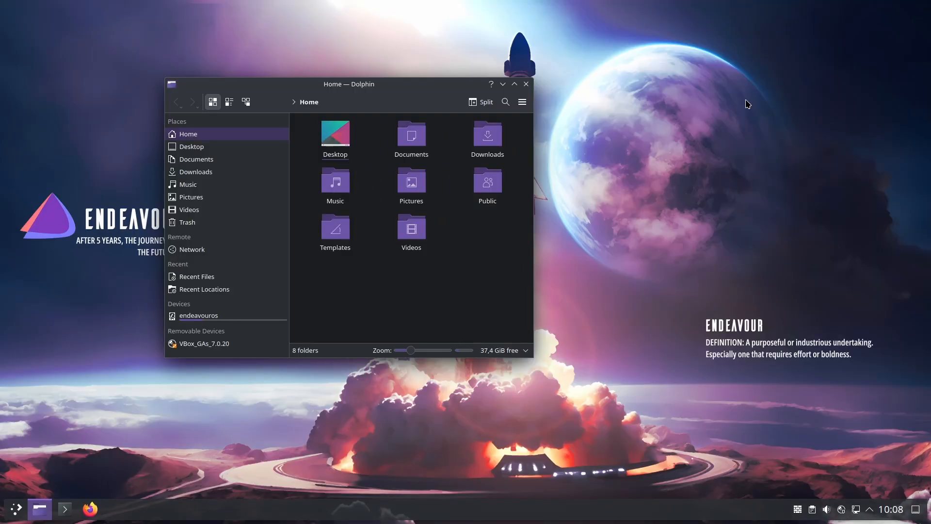
left_click_drag(533, 357, 769, 468)
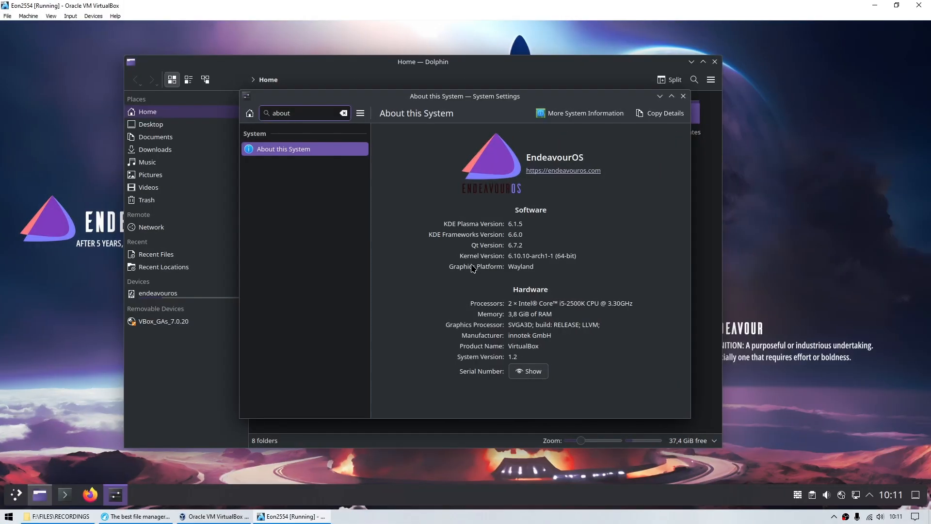
- Confirm the VM display settings with OK and close the About this System window
left_click(214, 516)
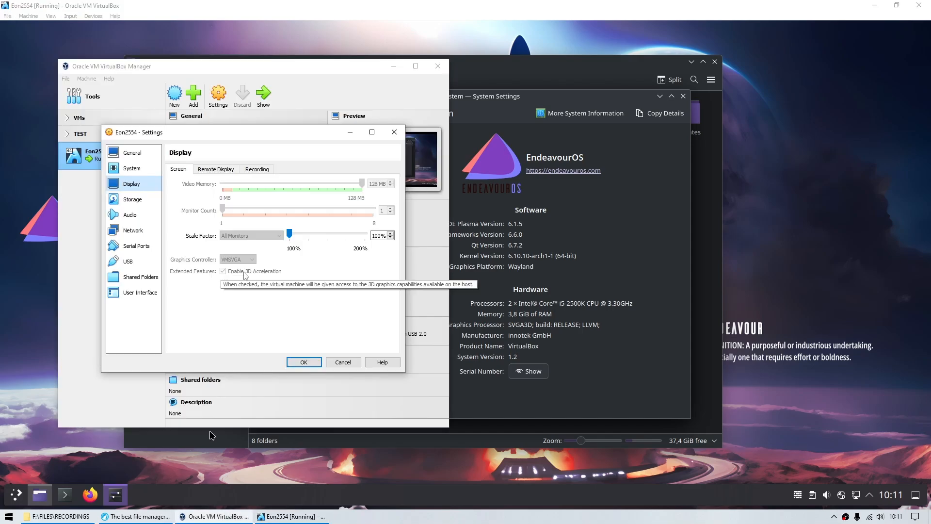
left_click(304, 363)
left_click(475, 293)
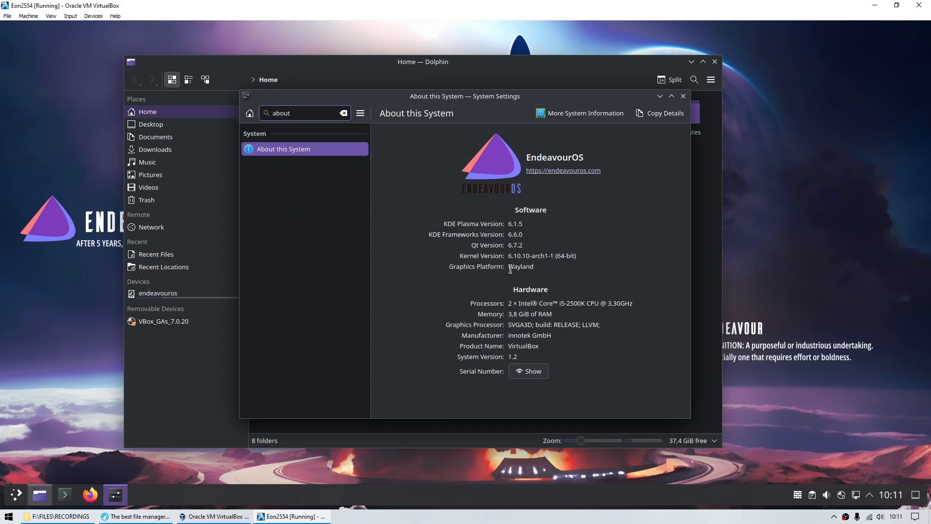
left_click(683, 96)
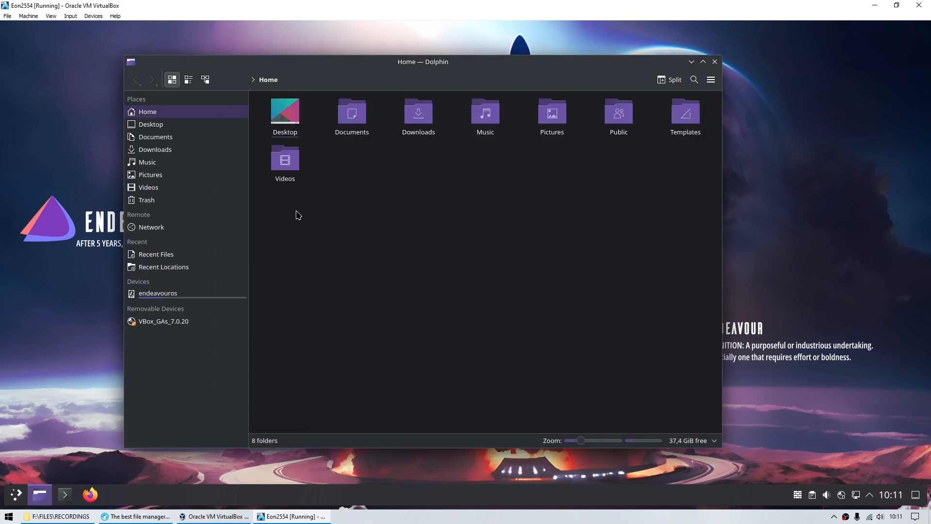
- Maximize Dolphin, toggle its terminal panel with F4, and restore it to a smaller window
left_click(703, 61)
key("F4")
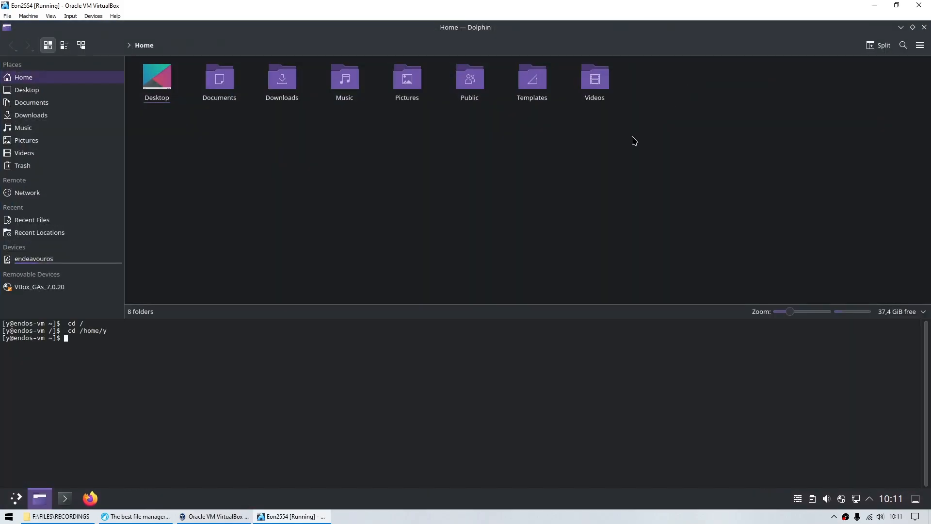
key("F4")
key("super+Page_Up")
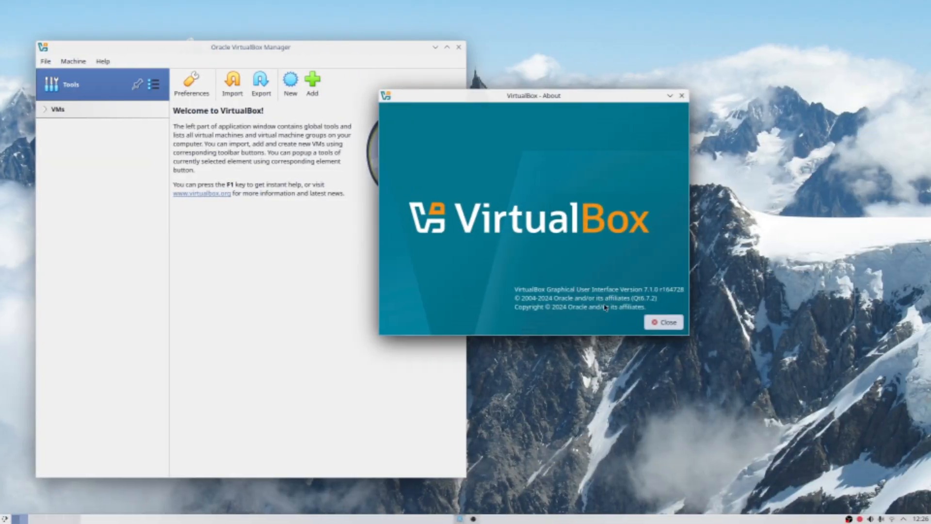
- Dismiss the About dialog and view the Nobara 40 machine's User Interface settings
left_click(663, 322)
left_click(292, 84)
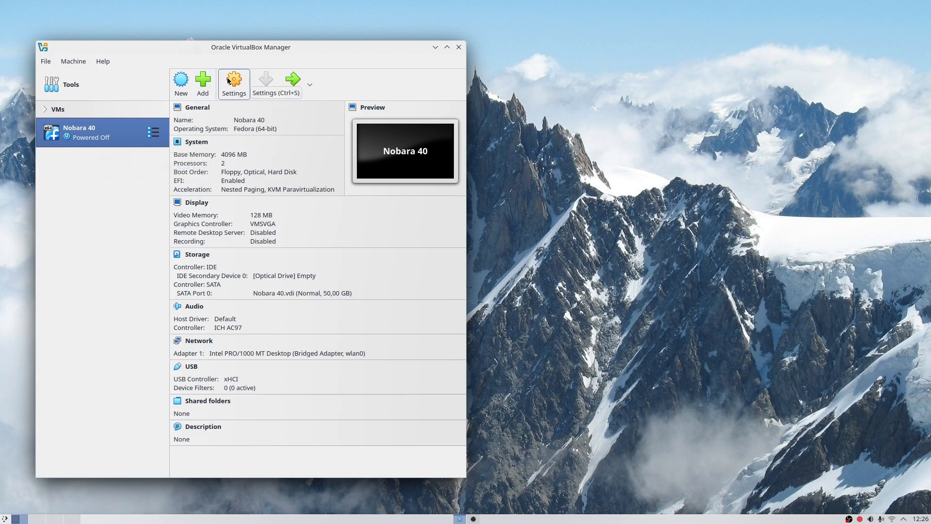
left_click(228, 80)
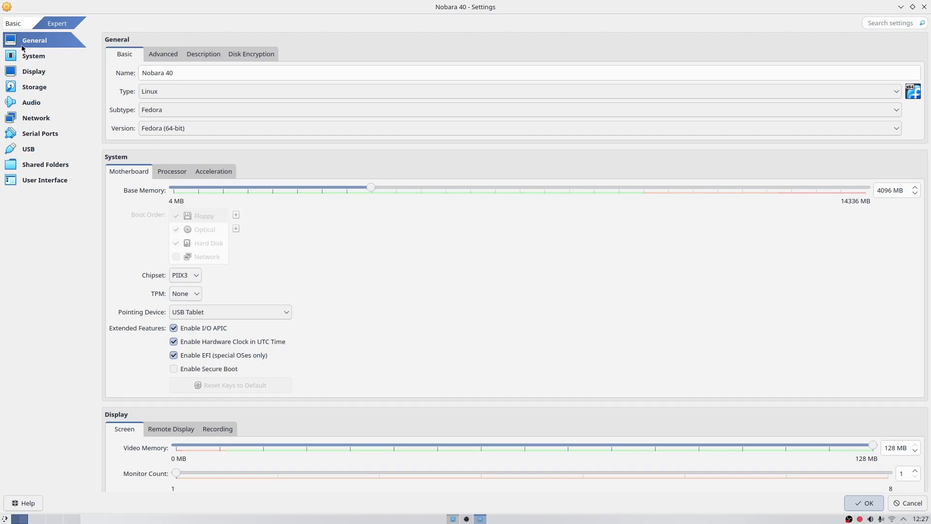
left_click(27, 182)
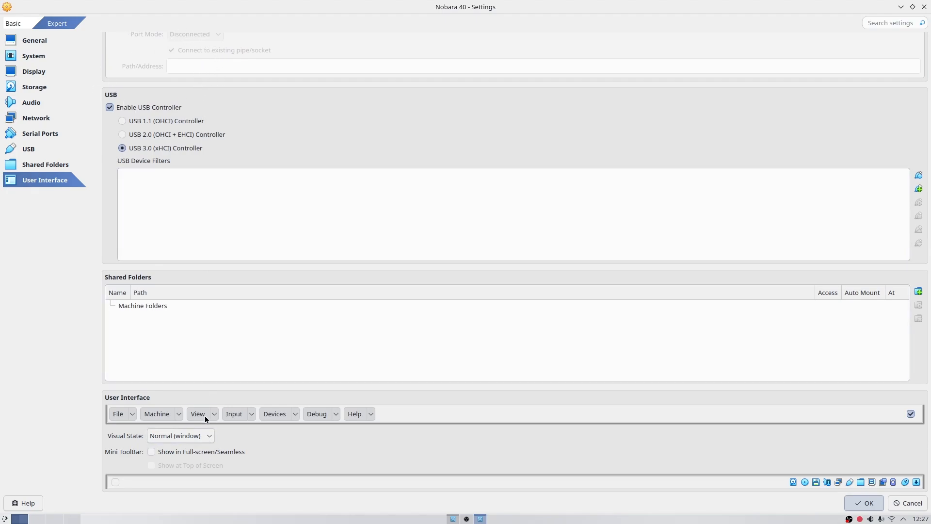
scroll(368, 334, "up", 15)
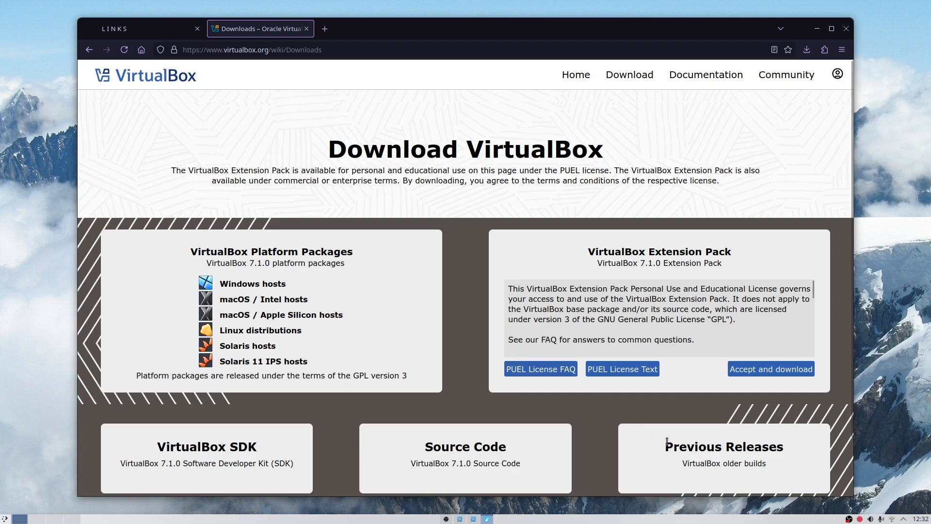
- Open the VirtualBox older builds page listing the VirtualBox 7.0.20 Linux packages
left_click(714, 465)
scroll(340, 242, "down", 10)
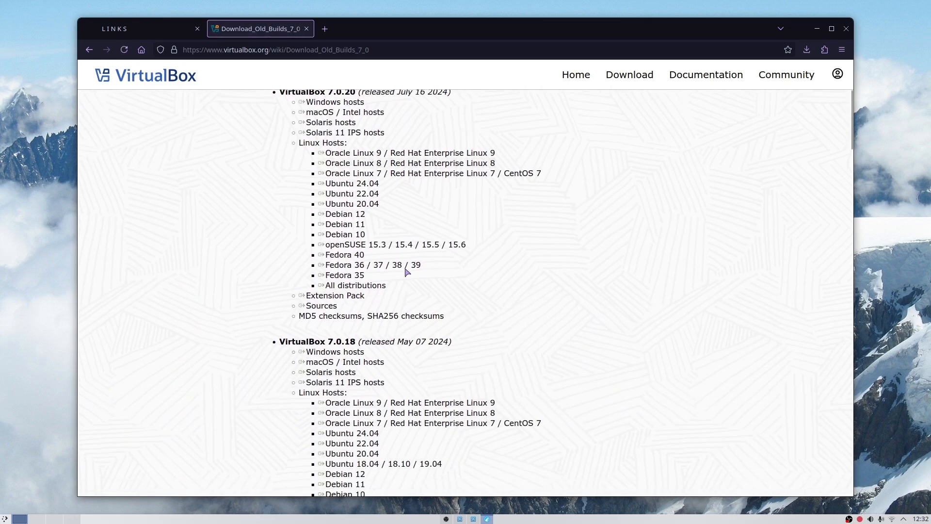
scroll(422, 272, "up", 10)
scroll(383, 281, "down", 2)
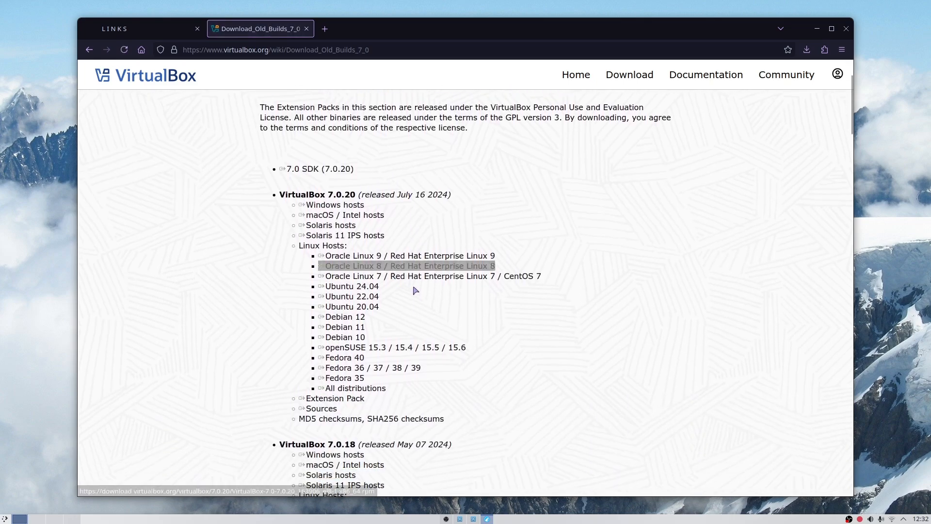